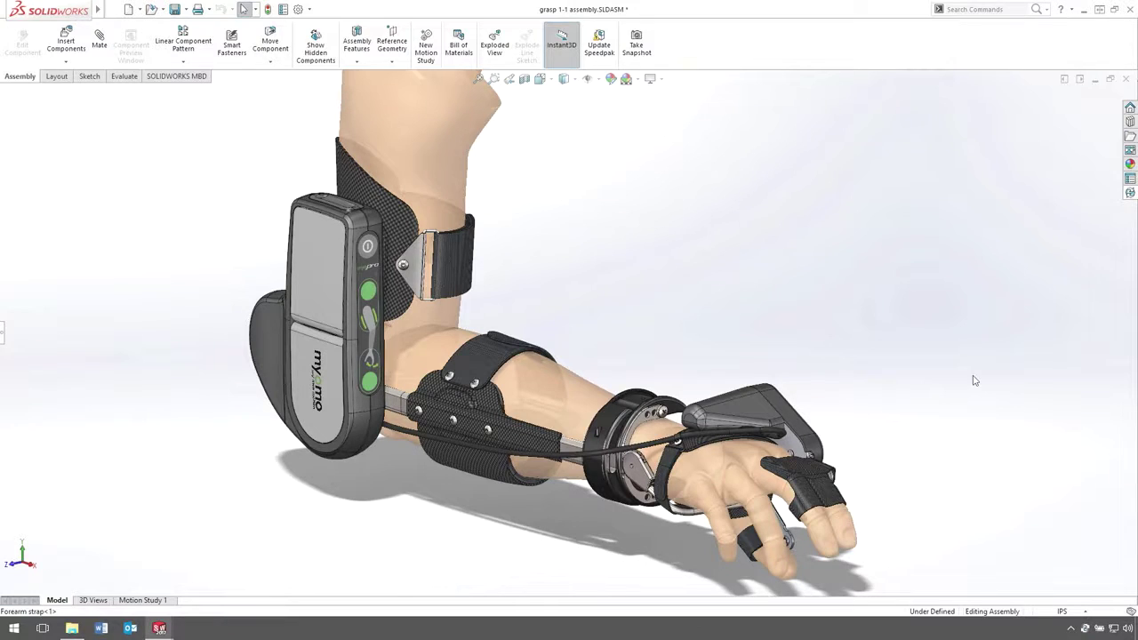
# Box-zoom onto the arm's wrist and hand region and select the wrist ring part.
pyautogui.hotkey('shift', 'z')
pyautogui.moveTo(601, 373); pyautogui.dragTo(722, 539)
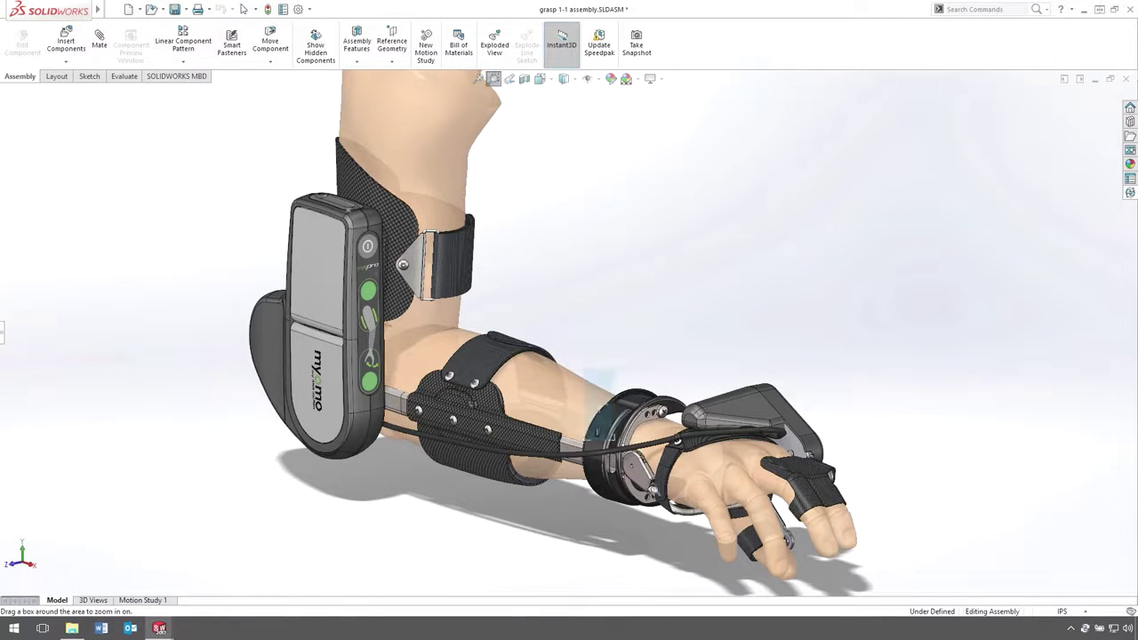
pyautogui.press('Escape')
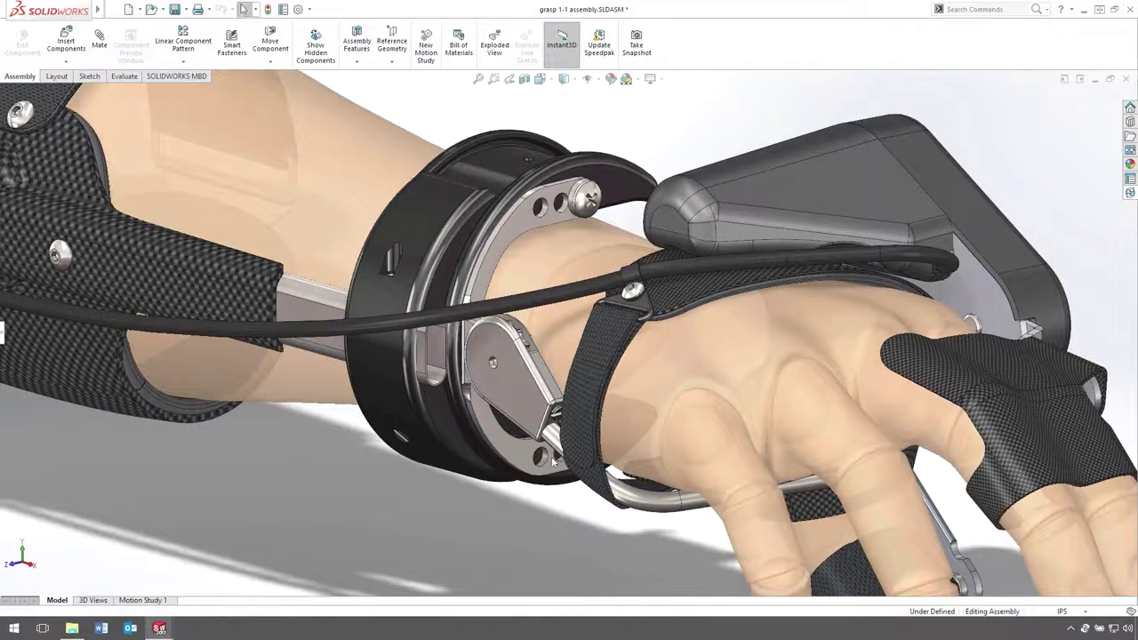
pyautogui.click(554, 365)
# Open the MYO_09 ring part and show its PDM details: version 3/3, revision B, Work in Process.
pyautogui.click(555, 364)
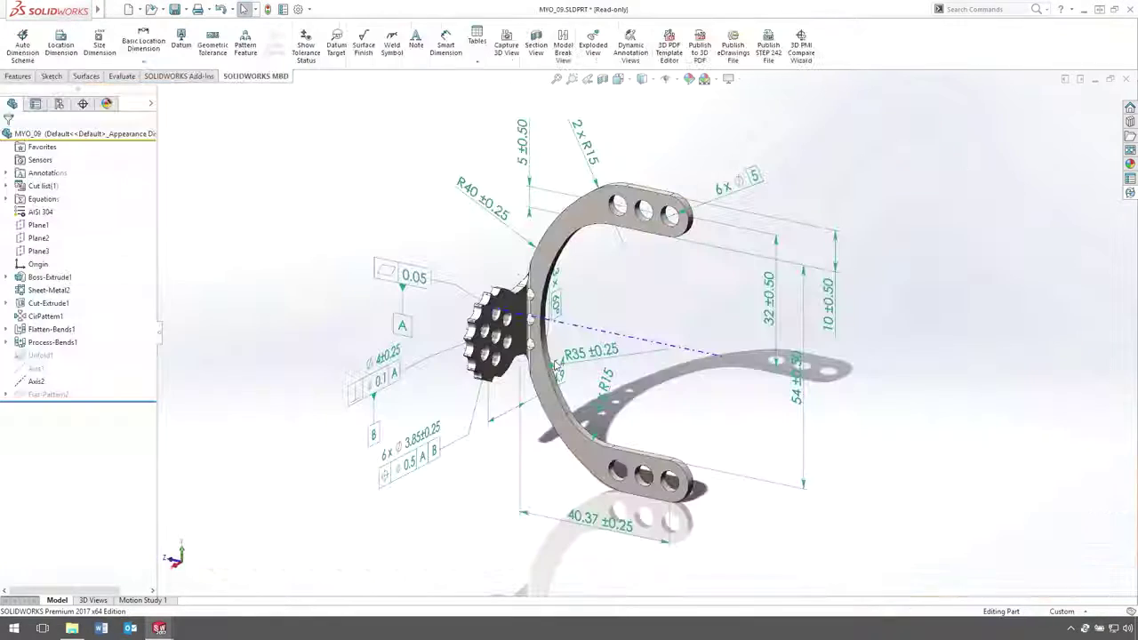
pyautogui.moveTo(555, 365)
pyautogui.mouseDown(button='middle')
pyautogui.moveTo(509, 344)
pyautogui.moveTo(534, 354)
pyautogui.mouseUp(button='middle')
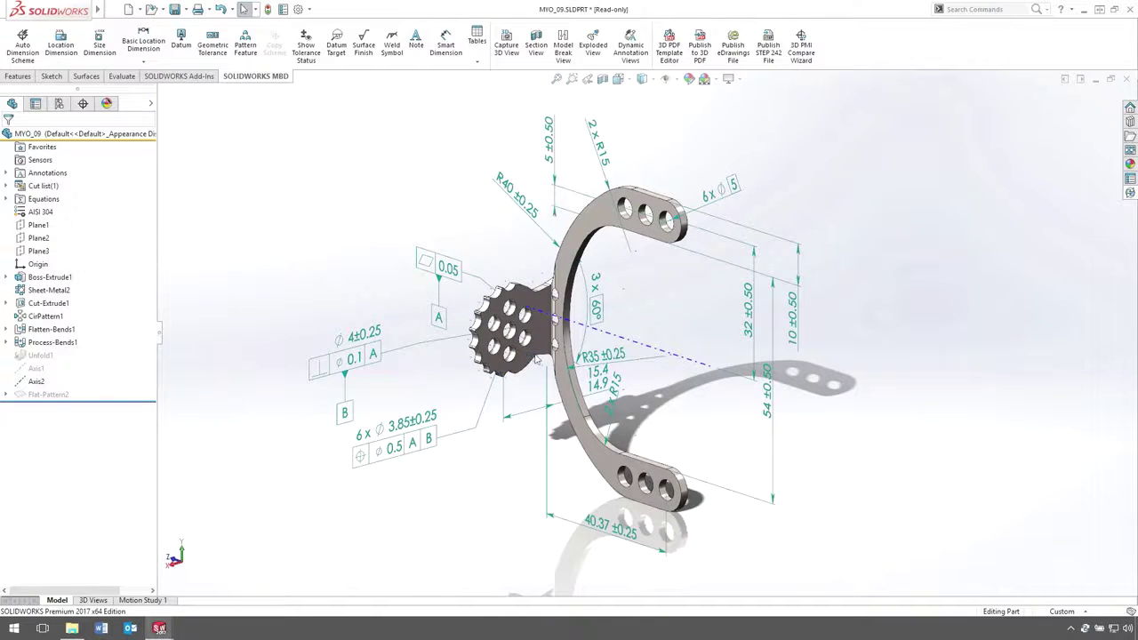
pyautogui.click(1131, 194)
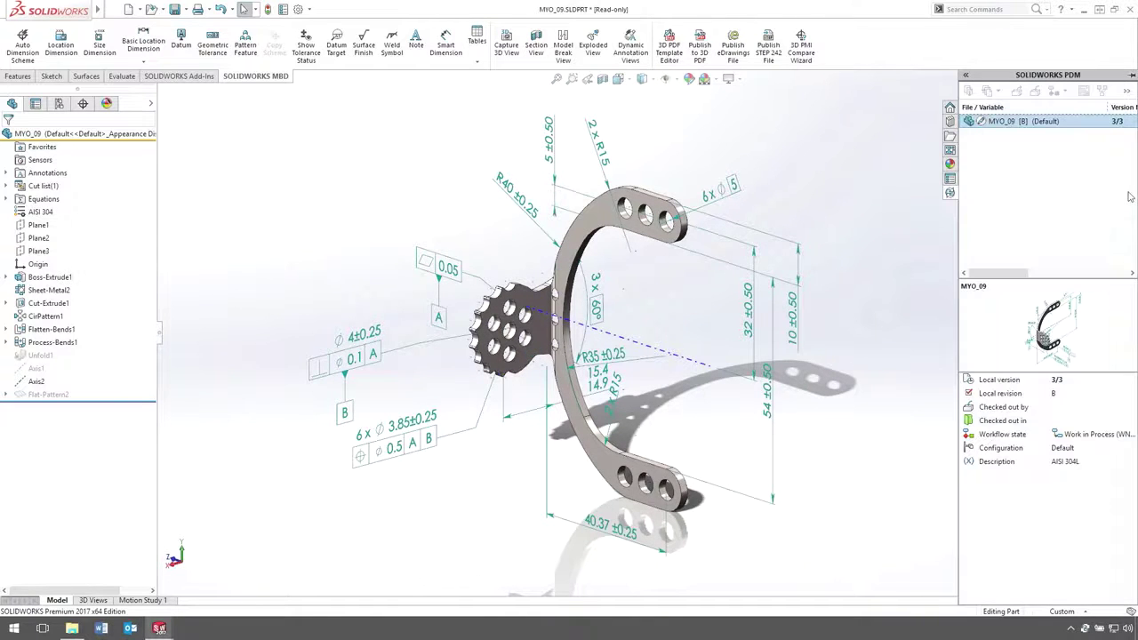
pyautogui.click(1077, 128)
# Submit the MYO_09 part for approval with the comment 'Added MBD'.
pyautogui.click(1055, 91)
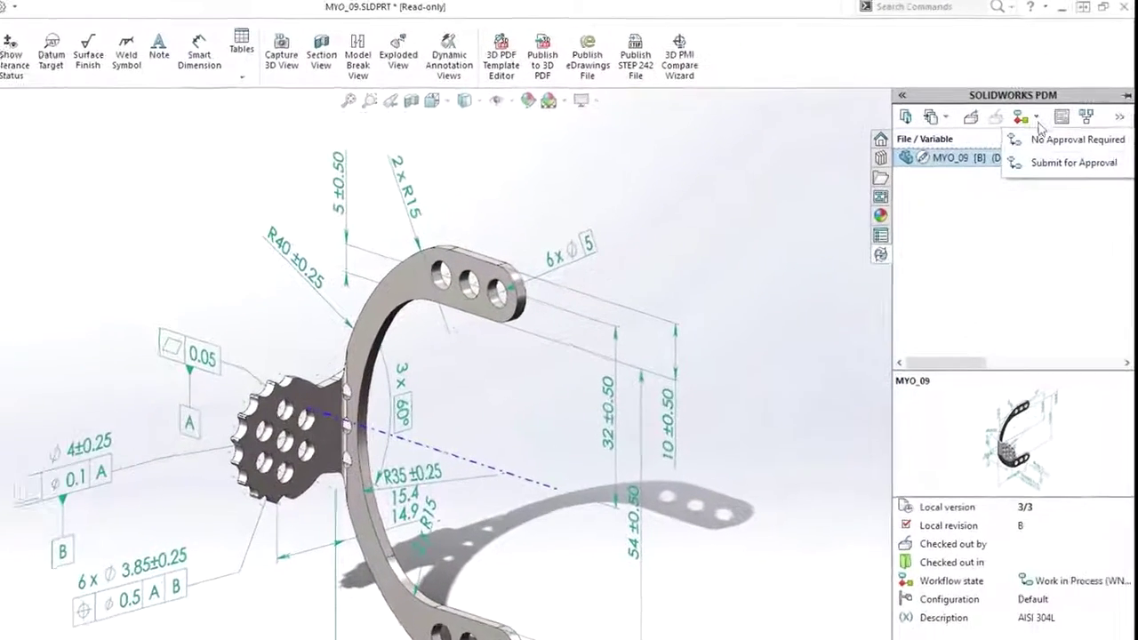
pyautogui.click(1037, 170)
pyautogui.write('Added MBD')
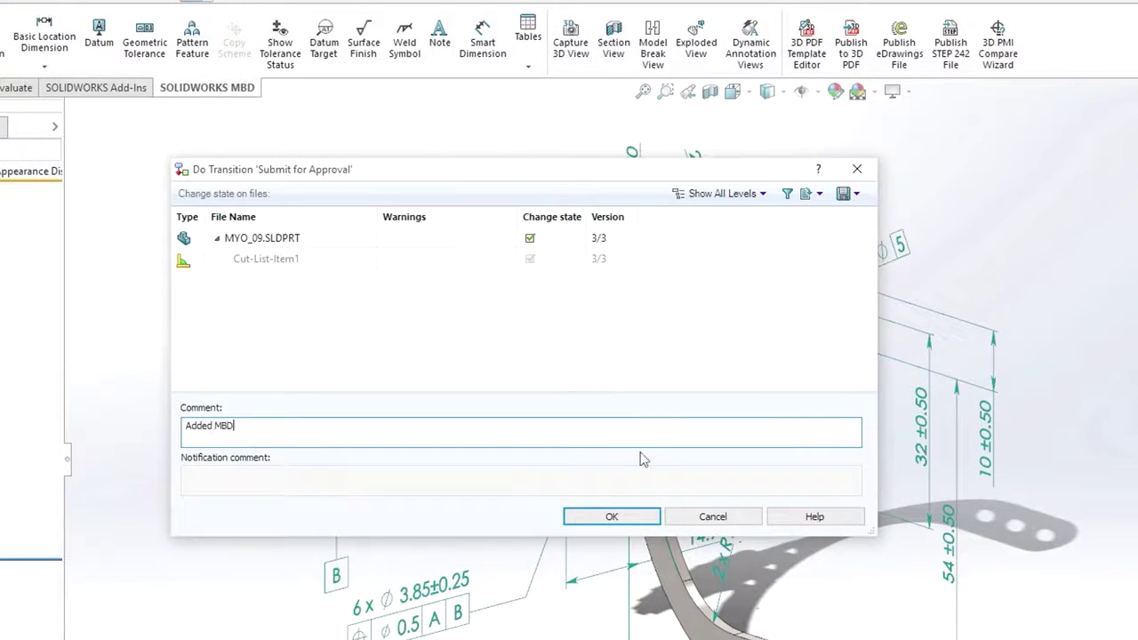
pyautogui.click(610, 516)
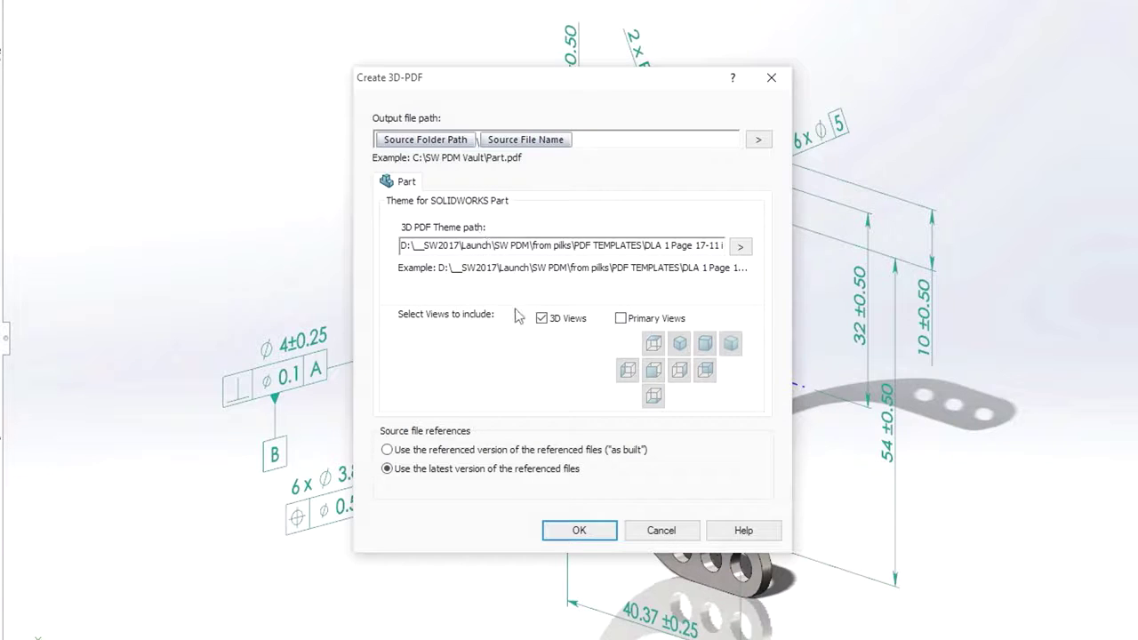
# Create the MYO_09 3D PDF with only 3D Views included and Primary Views excluded.
pyautogui.click(621, 319)
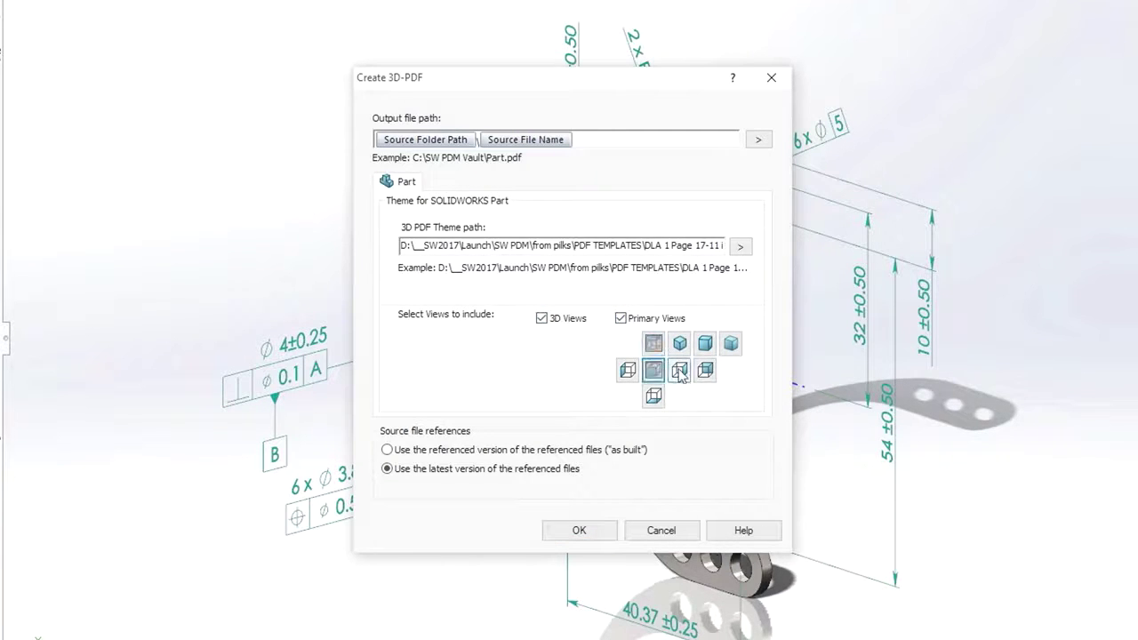
pyautogui.click(621, 318)
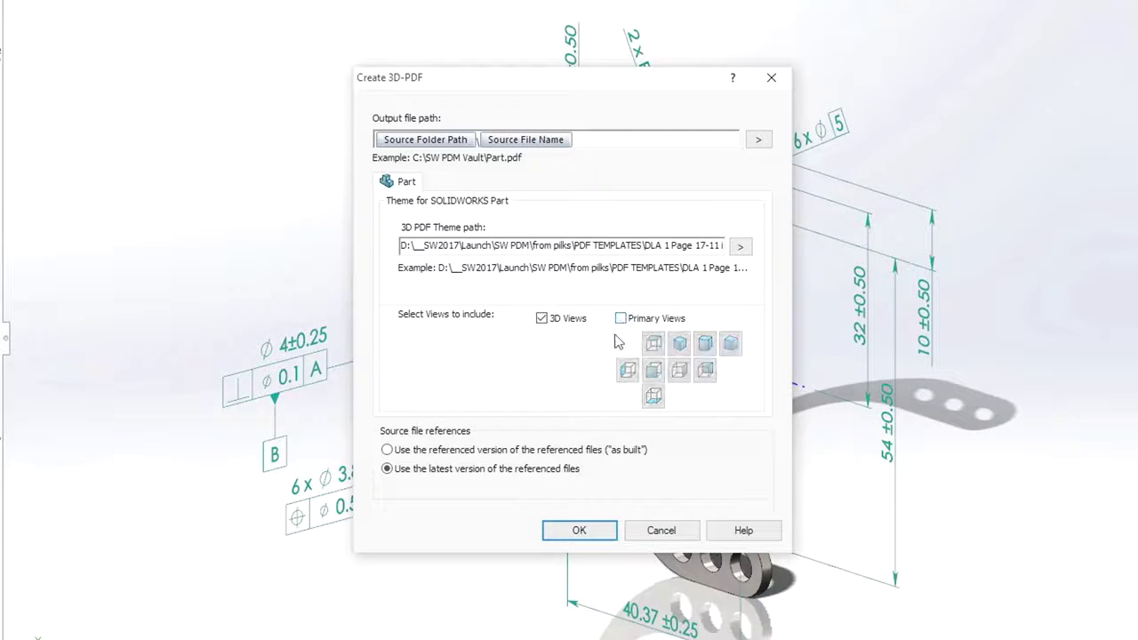
pyautogui.click(580, 530)
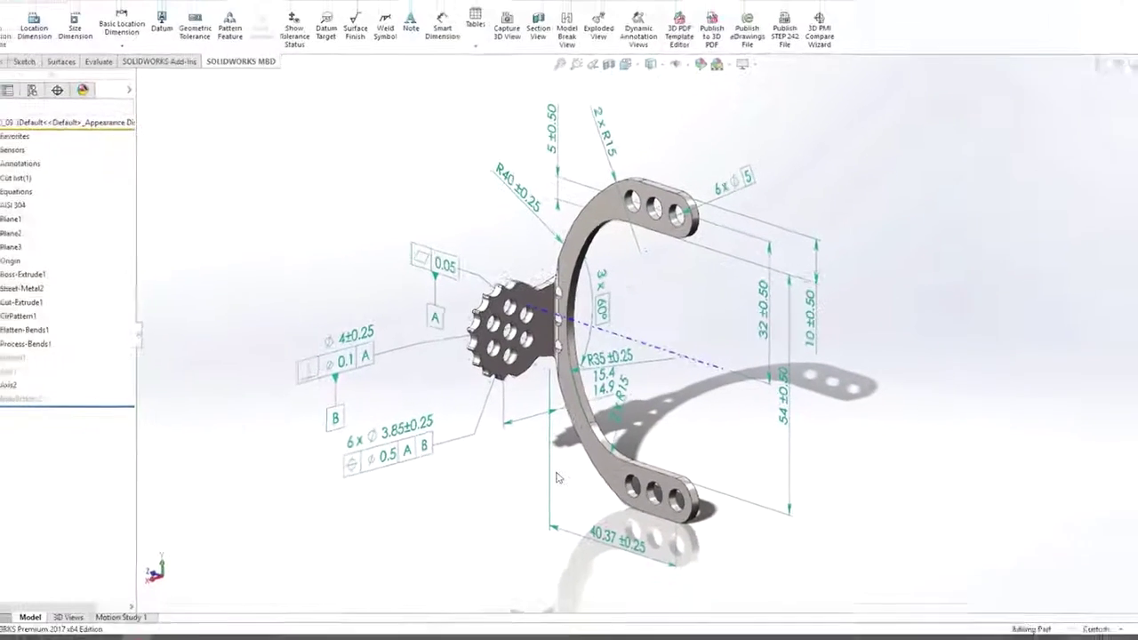
# In the Myomo vault folder, find MYO_09.PDF through the part's Where Used list and preview it.
pyautogui.click(71, 629)
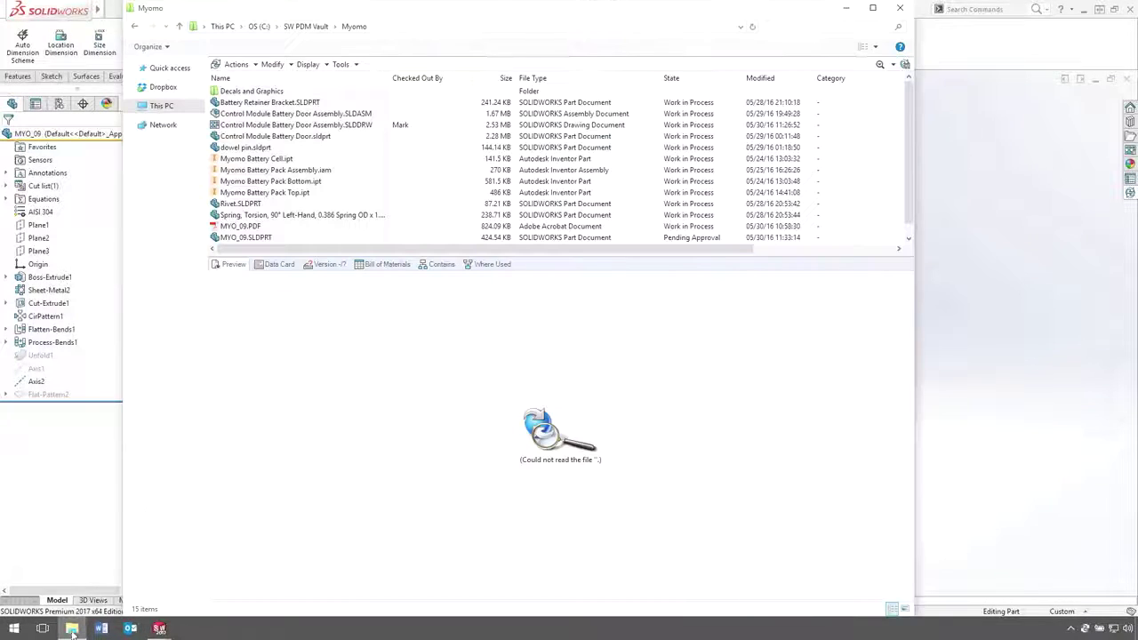
pyautogui.click(272, 238)
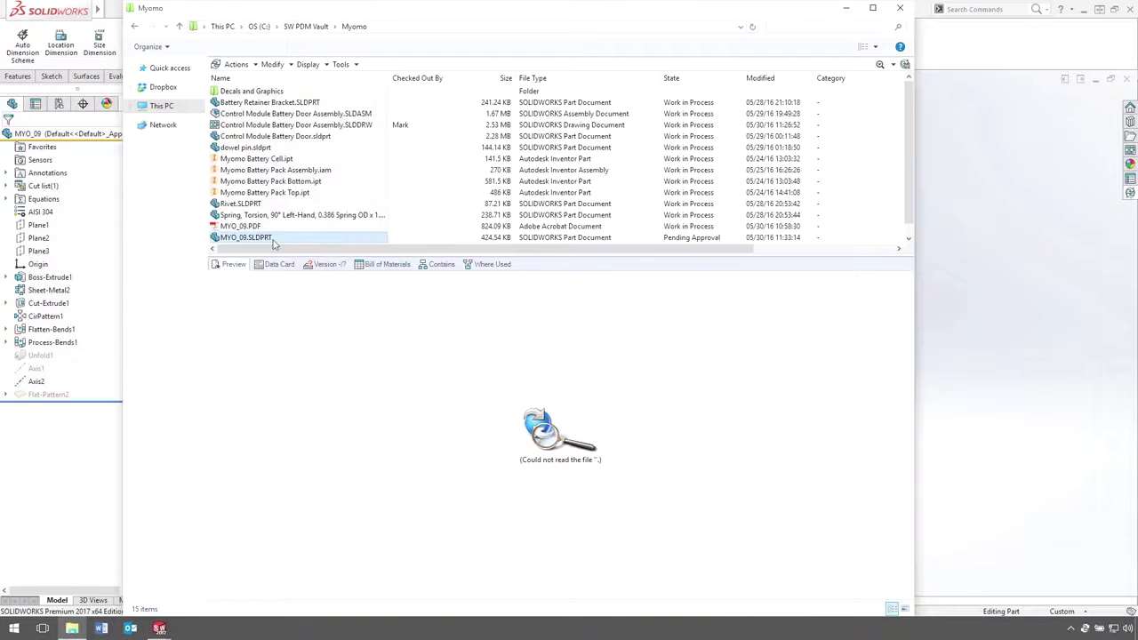
pyautogui.click(487, 265)
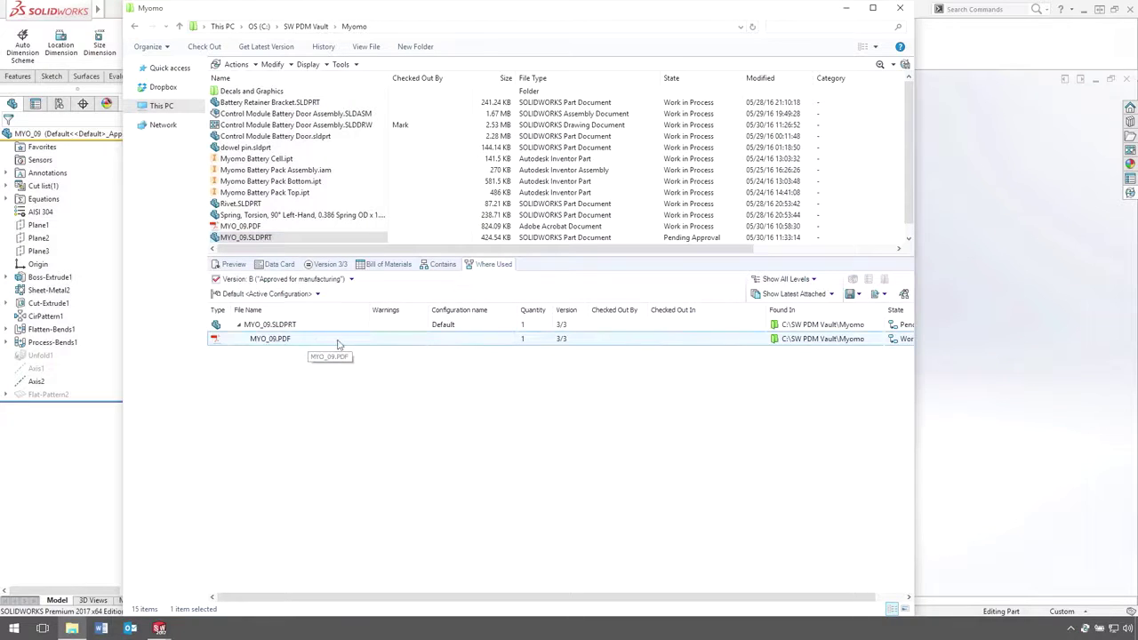
pyautogui.click(240, 227)
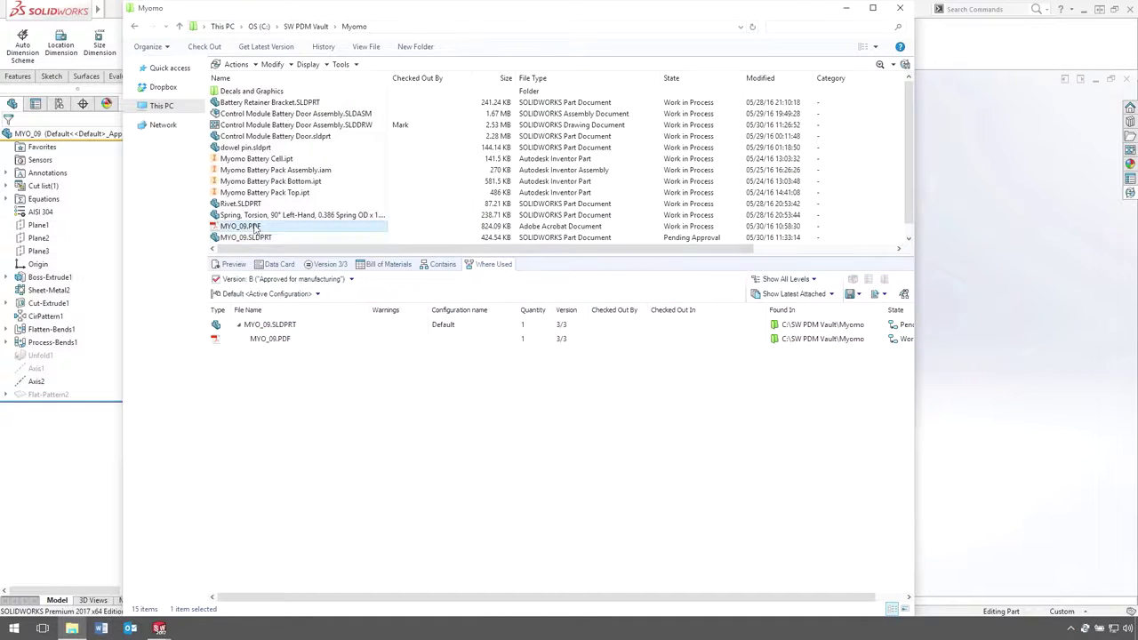
pyautogui.click(237, 264)
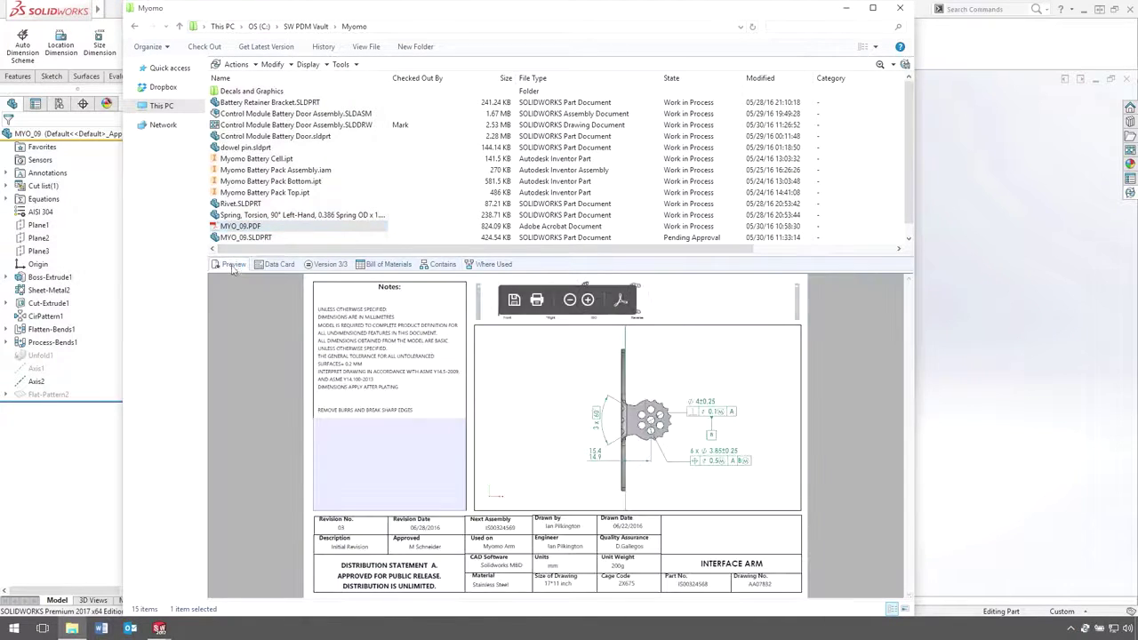
# Enlarge the PDF preview and step through the Right, ISO and Reverse 3D views.
pyautogui.moveTo(249, 256); pyautogui.dragTo(251, 160)
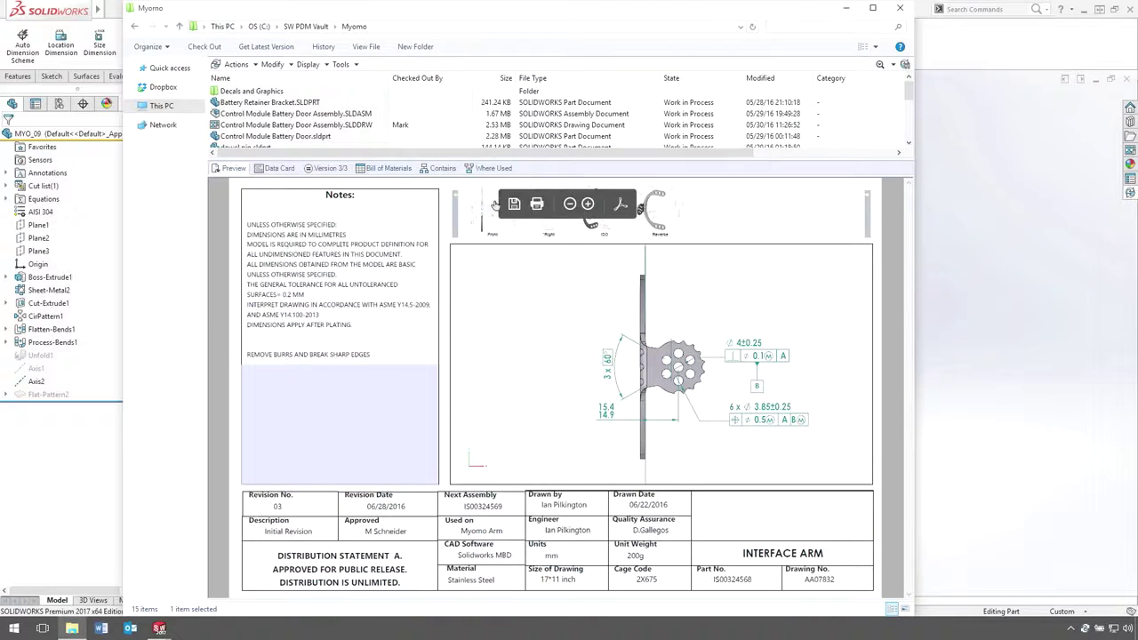
pyautogui.moveTo(507, 197); pyautogui.dragTo(745, 196)
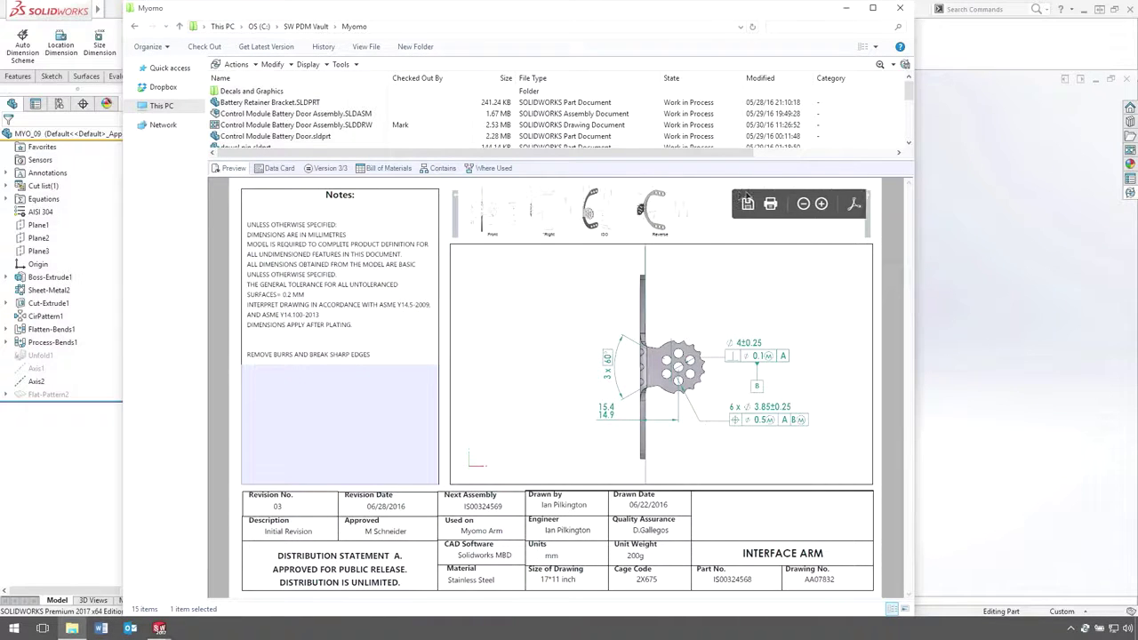
pyautogui.click(550, 214)
pyautogui.click(595, 219)
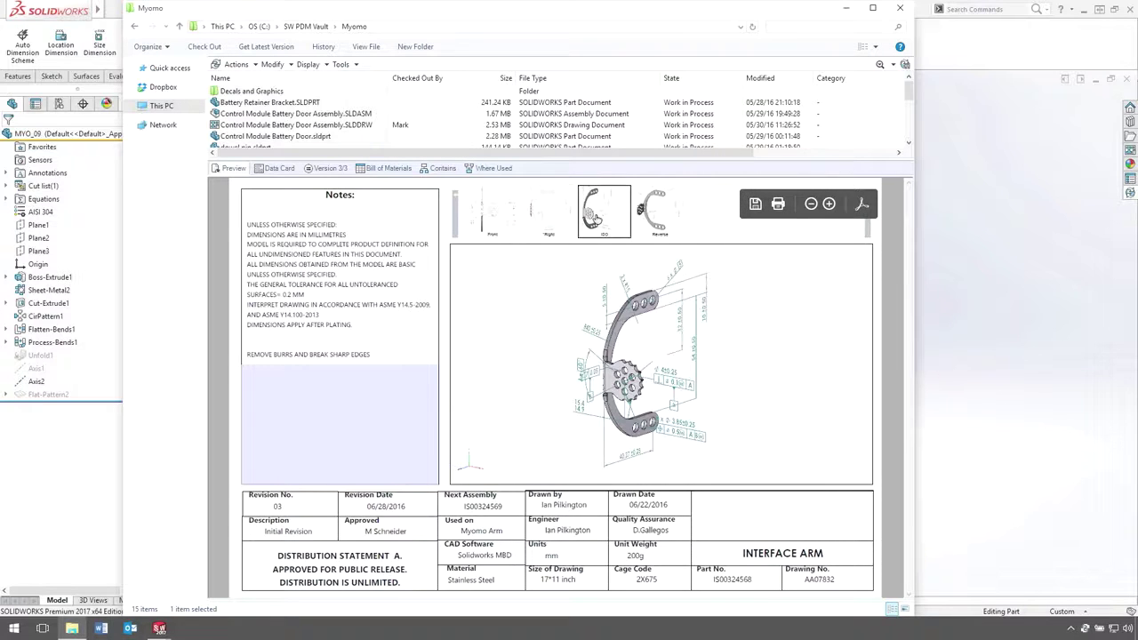
pyautogui.click(653, 223)
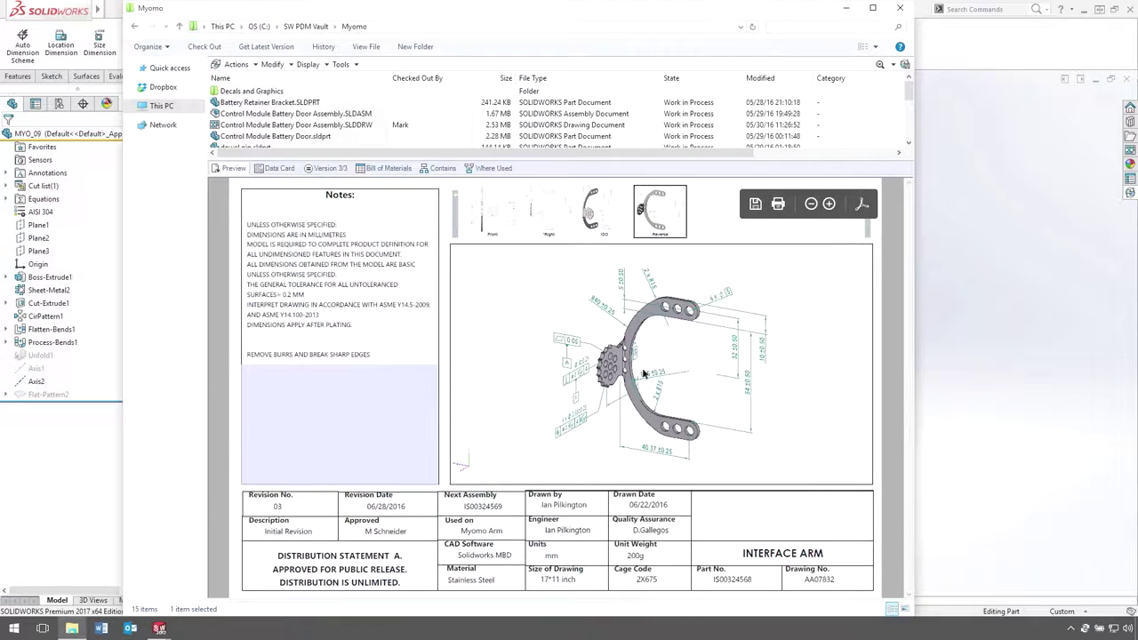
# Zoom in on the 3D PDF interface arm and rotate it to a new angle.
pyautogui.scroll(1, 645, 373)
pyautogui.scroll(1, 645, 374)
pyautogui.scroll(2, 629, 368)
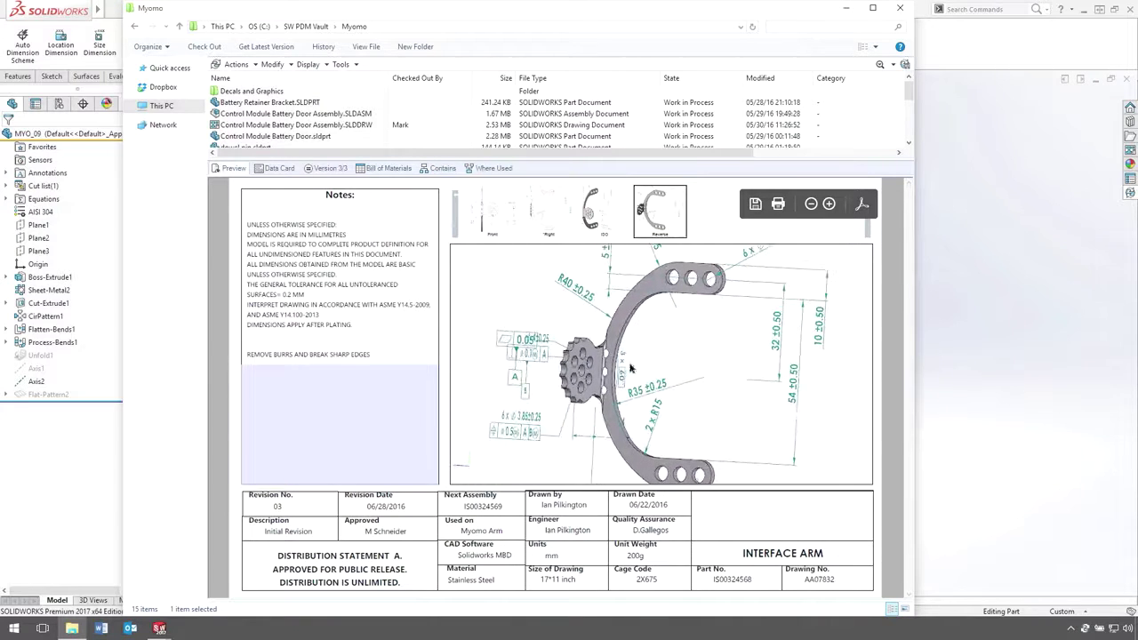
pyautogui.moveTo(629, 367); pyautogui.dragTo(652, 399)
# Return to the Battery Door Assembly drawing in SOLIDWORKS and zoom in on Section A-A.
pyautogui.click(948, 396)
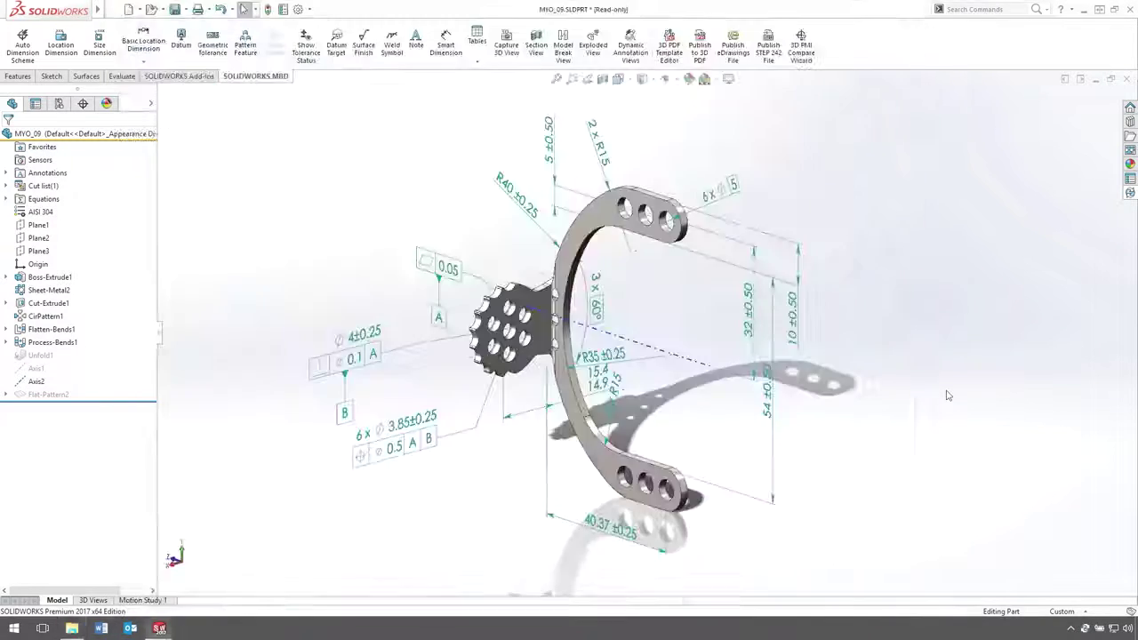
pyautogui.hotkey('ctrl', 'Tab')
pyautogui.hotkey('ctrl', 'Tab')
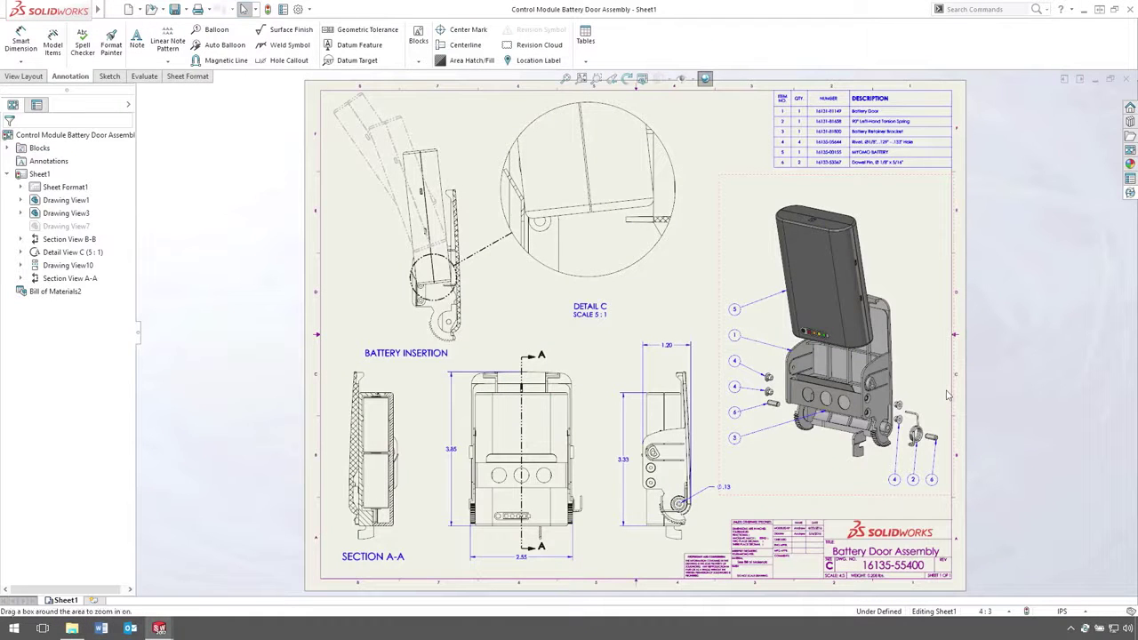
pyautogui.press('z')
pyautogui.moveTo(312, 327); pyautogui.dragTo(590, 556)
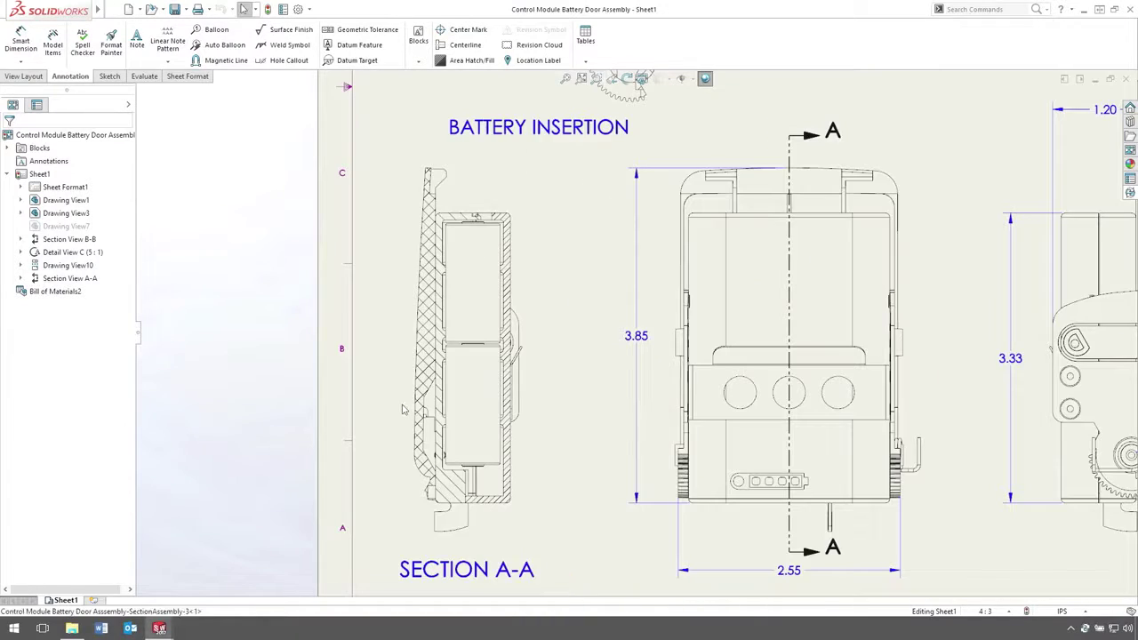
# Turn on Emphasize outline for Section View A-A, then select Detail View C.
pyautogui.click(399, 407)
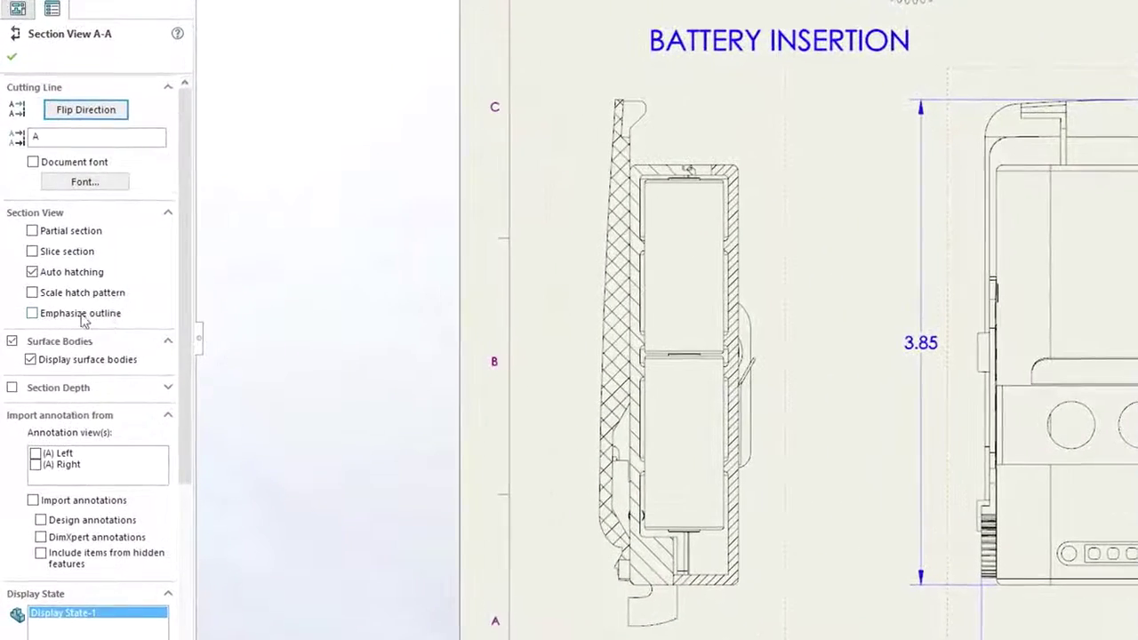
pyautogui.click(116, 315)
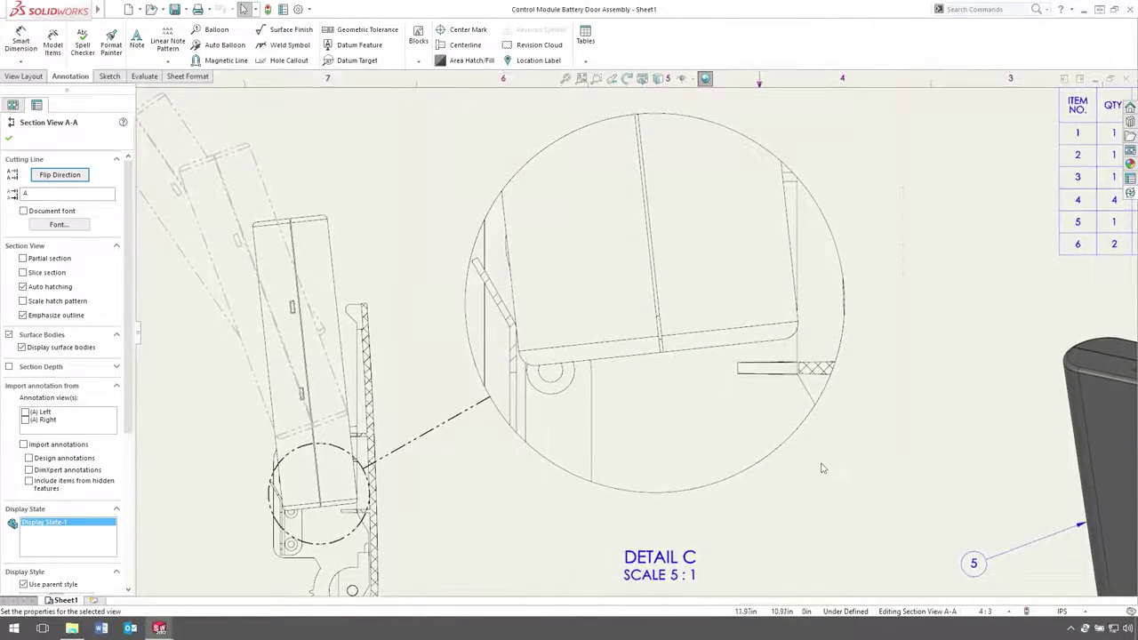
pyautogui.click(821, 468)
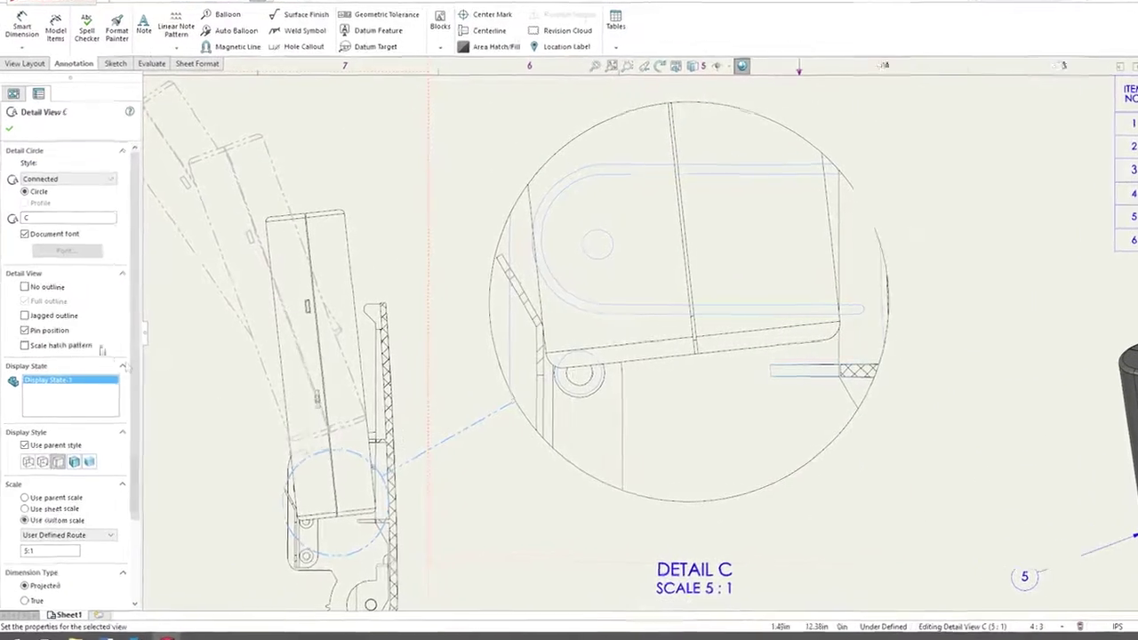
# Give Detail View C a jagged outline with shape intensity set to maximum.
pyautogui.click(42, 316)
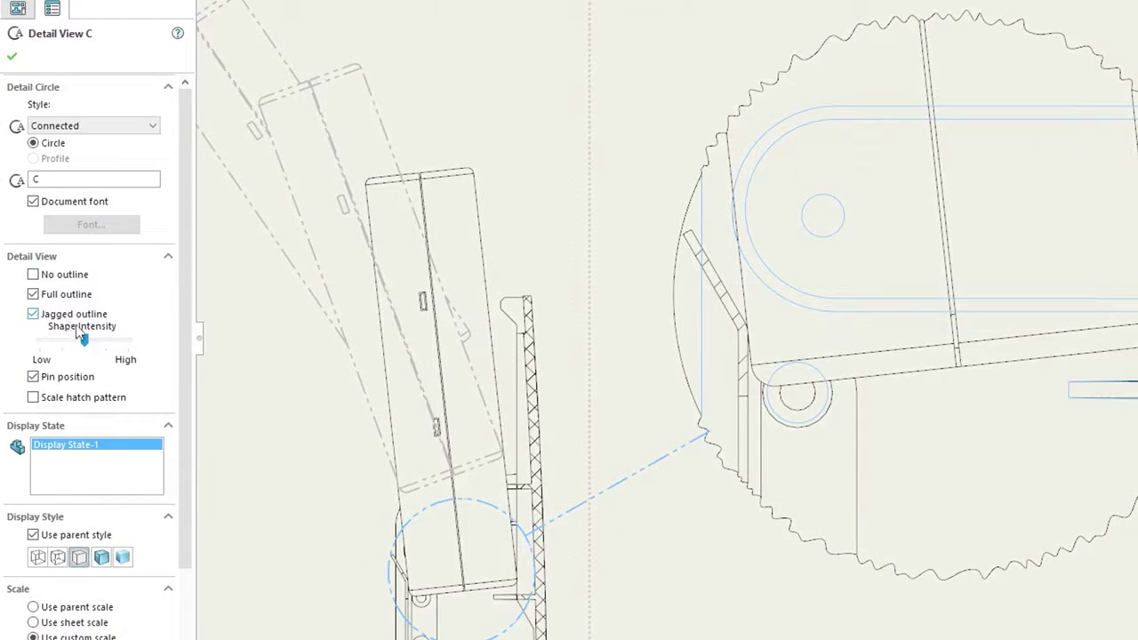
pyautogui.moveTo(101, 339); pyautogui.dragTo(106, 340)
pyautogui.click(125, 345)
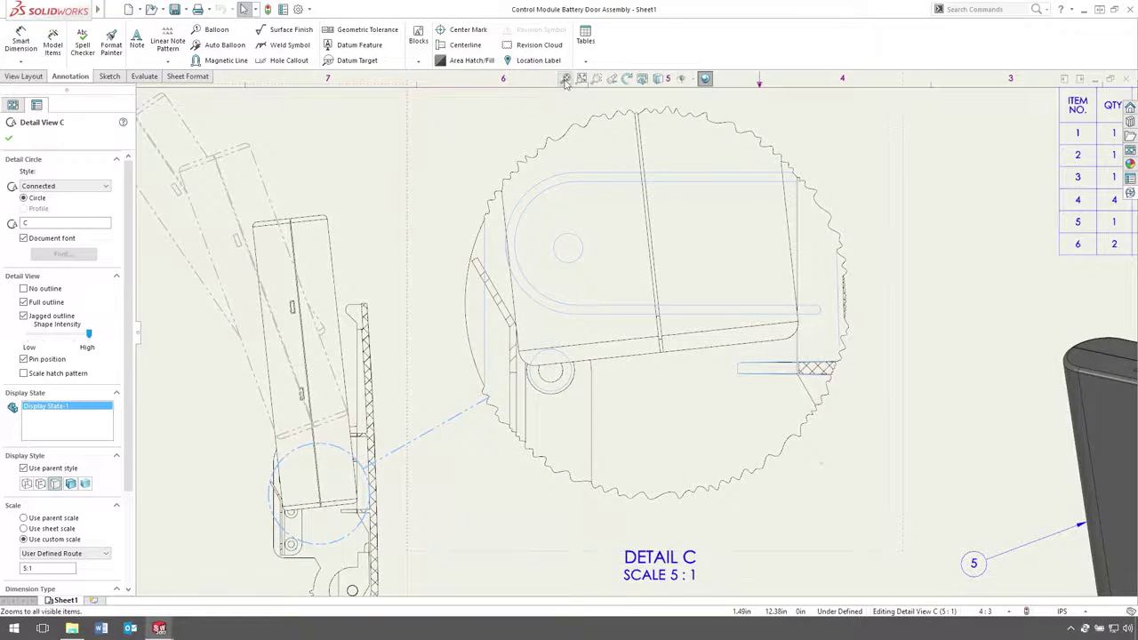
# Apply Detail View C, review the battery pack references in PDM, and start the drawing's check-in.
pyautogui.click(565, 80)
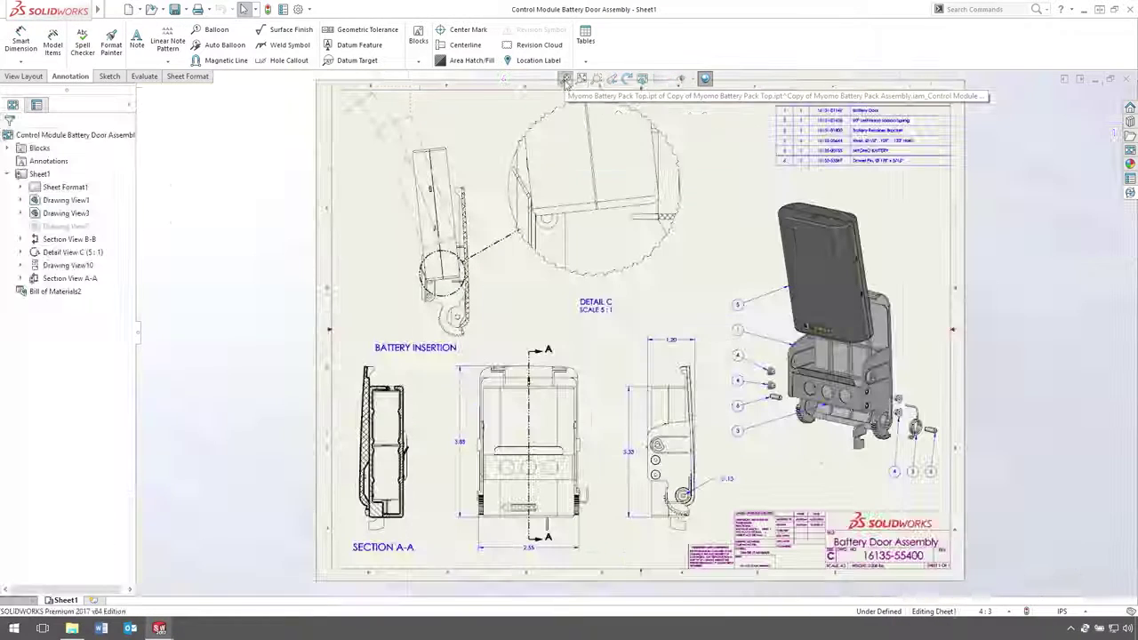
pyautogui.click(1130, 194)
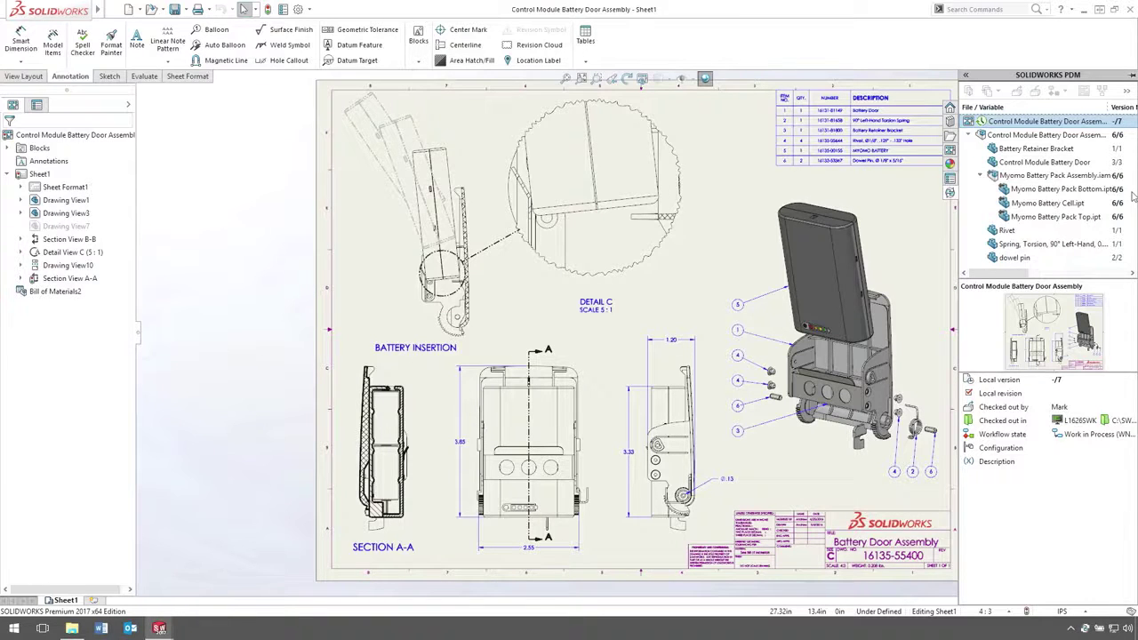
pyautogui.click(1122, 176)
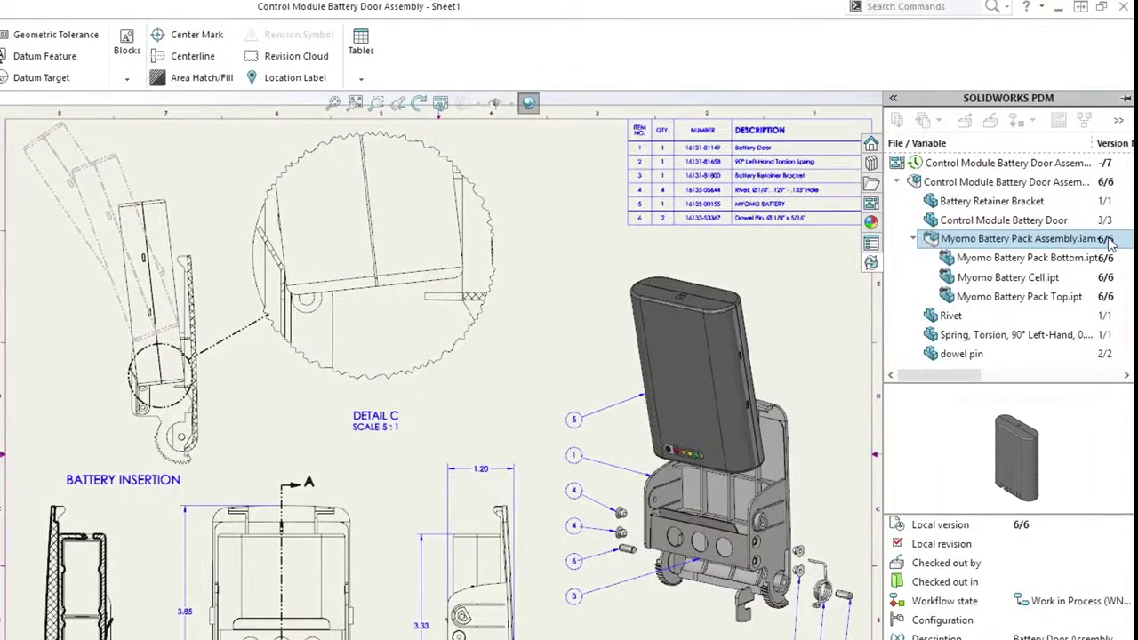
pyautogui.click(1114, 260)
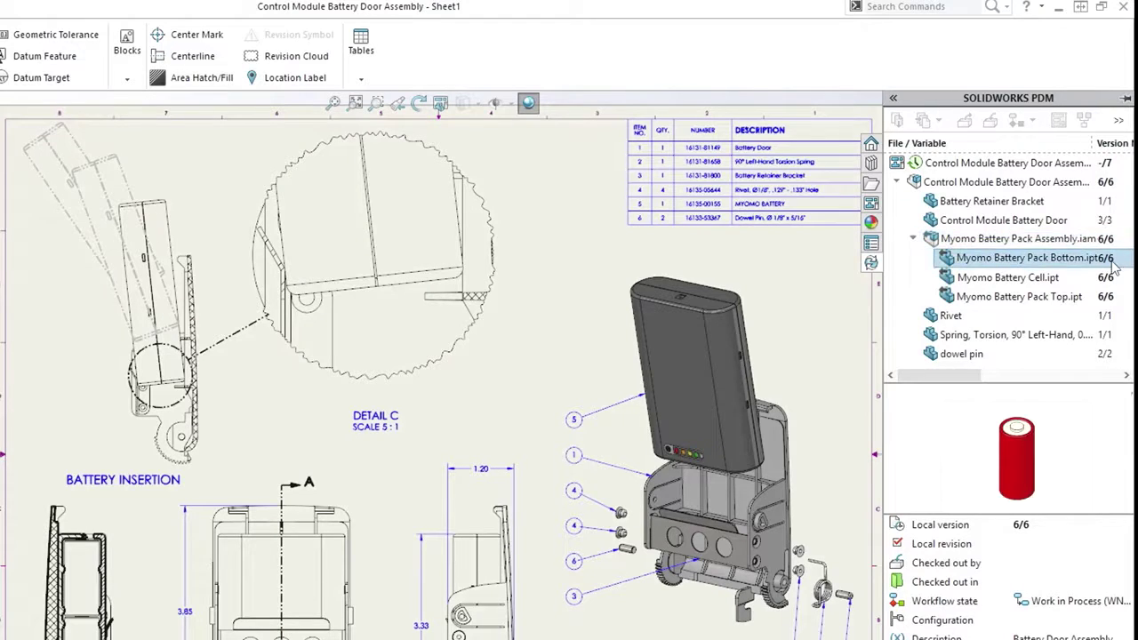
pyautogui.click(1113, 277)
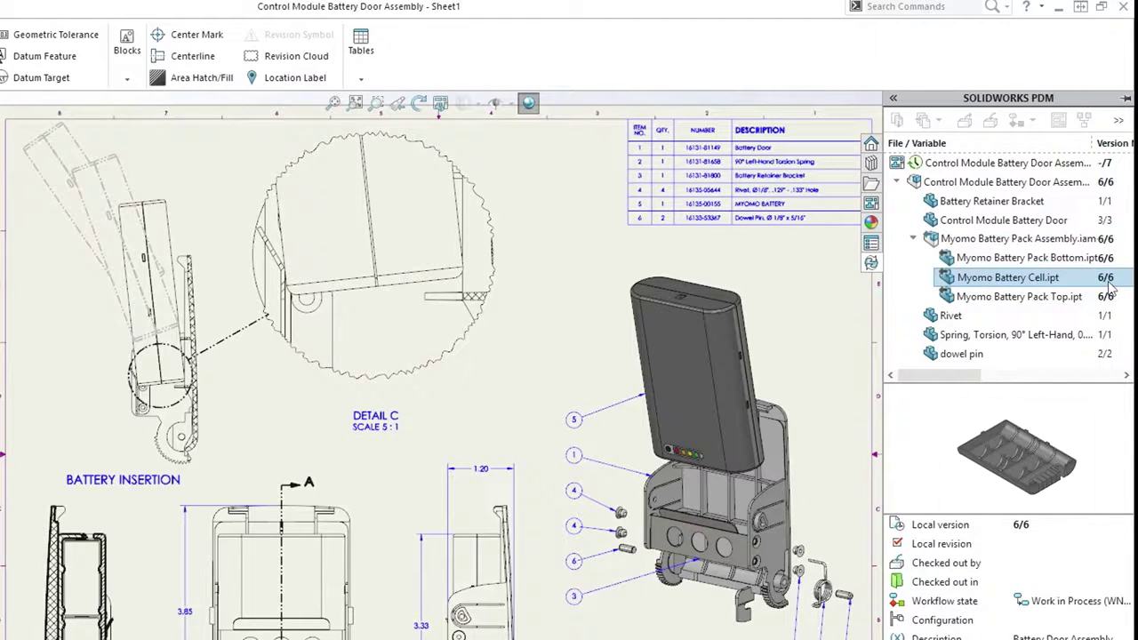
pyautogui.click(1112, 297)
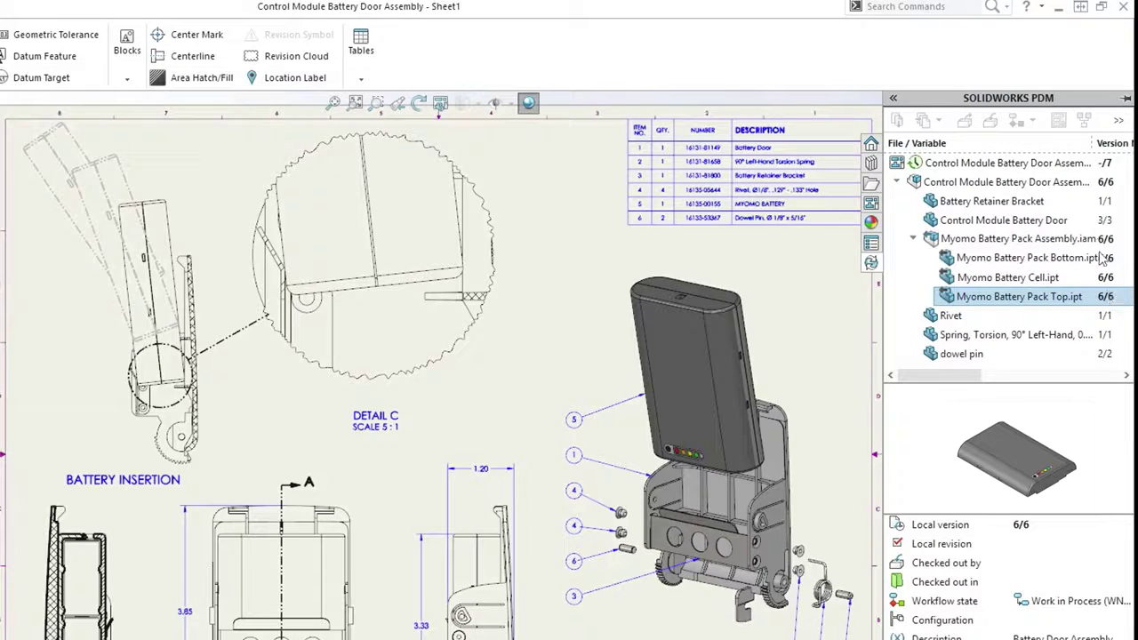
pyautogui.click(1024, 163)
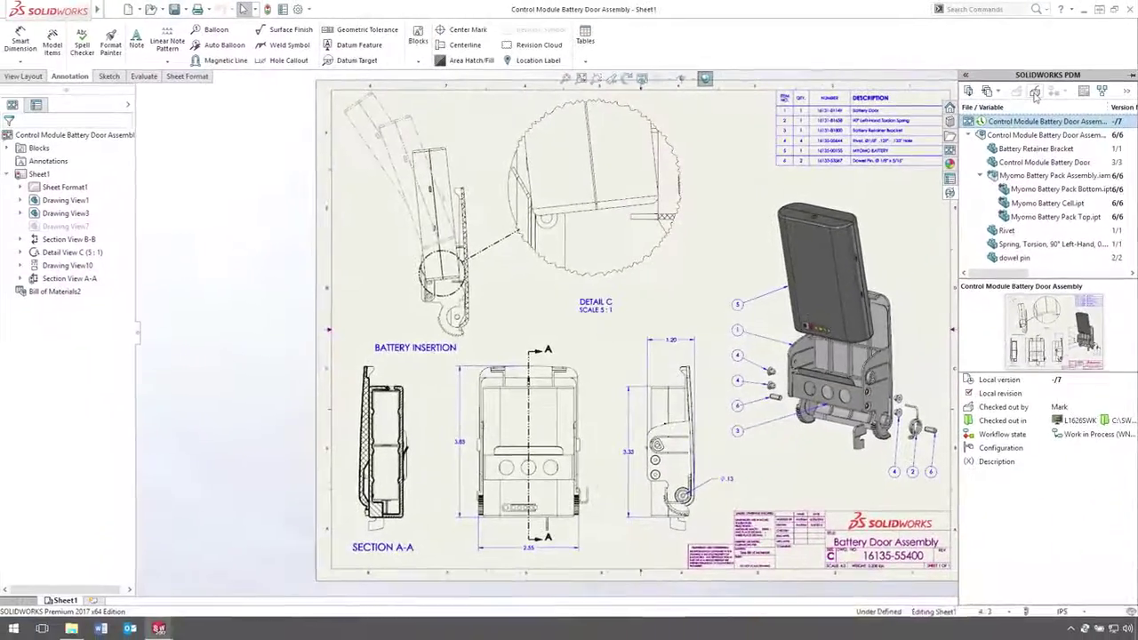
pyautogui.click(1035, 93)
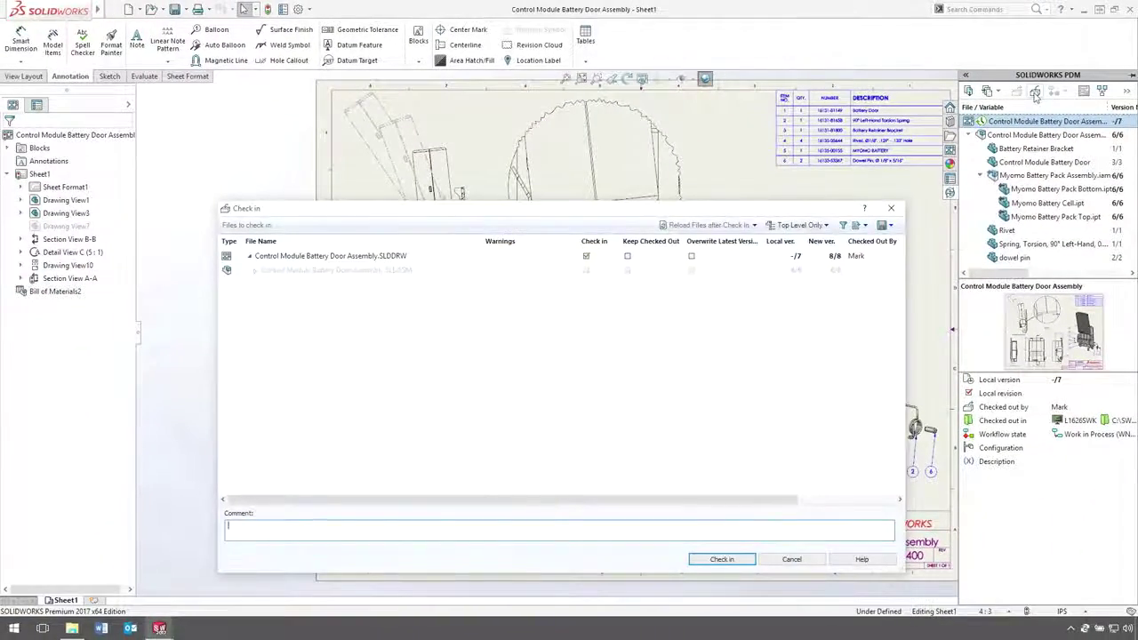
# Check in the Battery Door drawing with Overwrite Latest Version after reviewing its battery pack references.
pyautogui.click(692, 256)
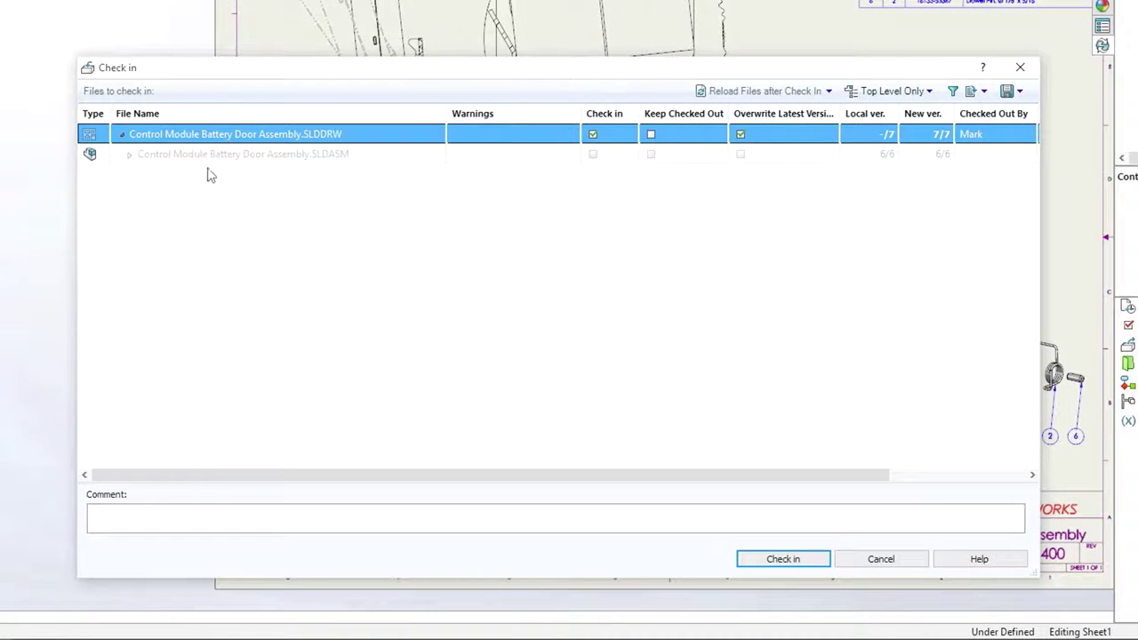
pyautogui.click(130, 155)
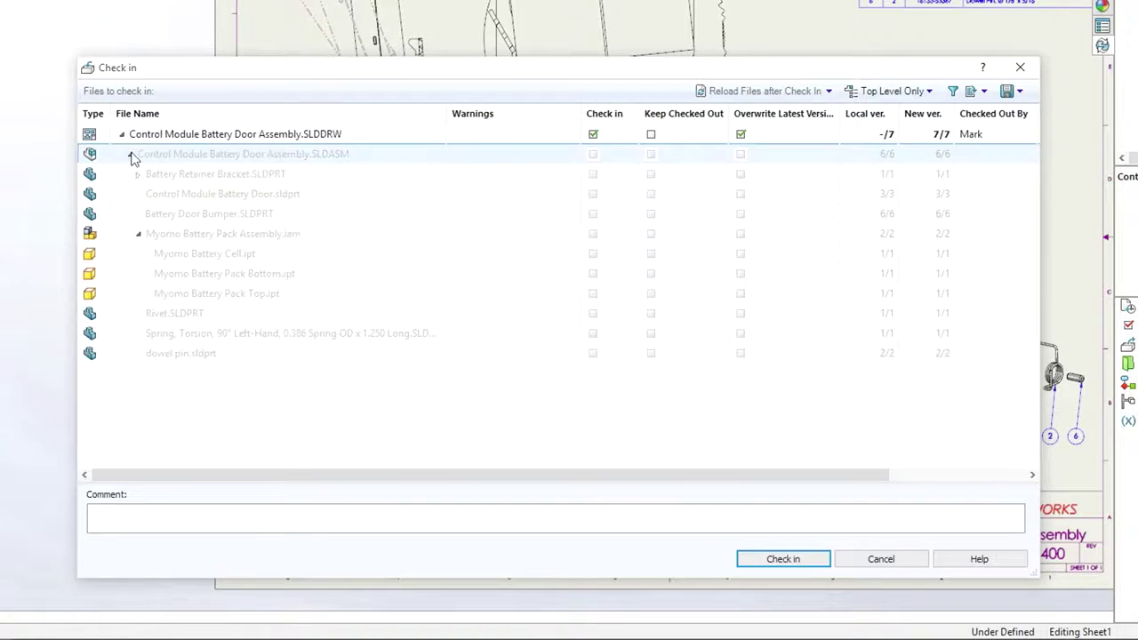
pyautogui.click(122, 236)
pyautogui.click(127, 255)
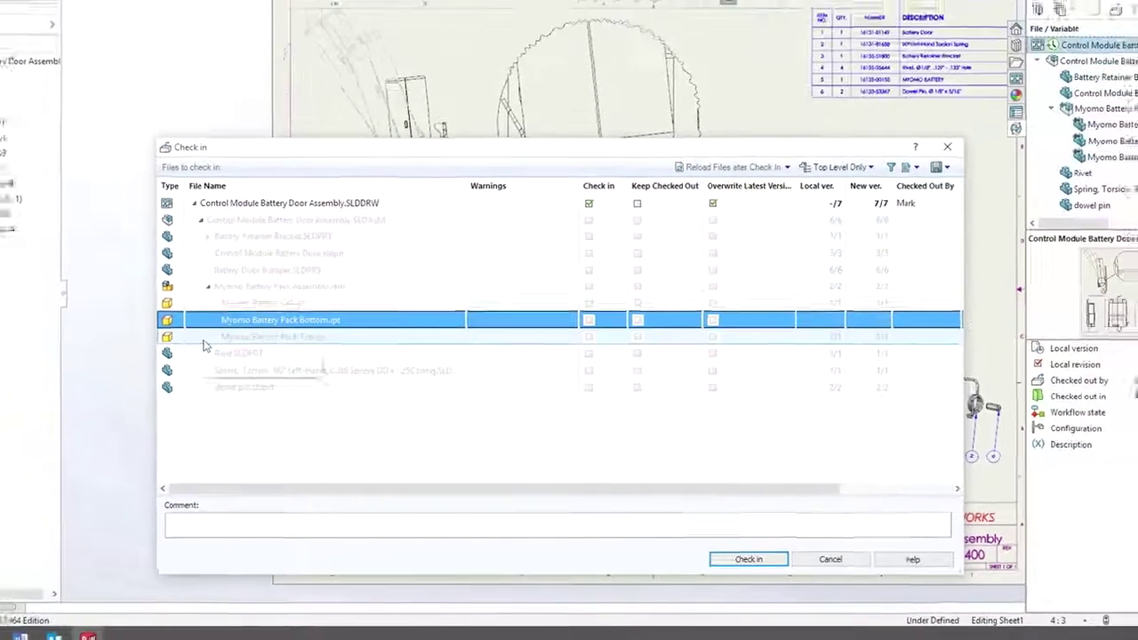
pyautogui.click(206, 340)
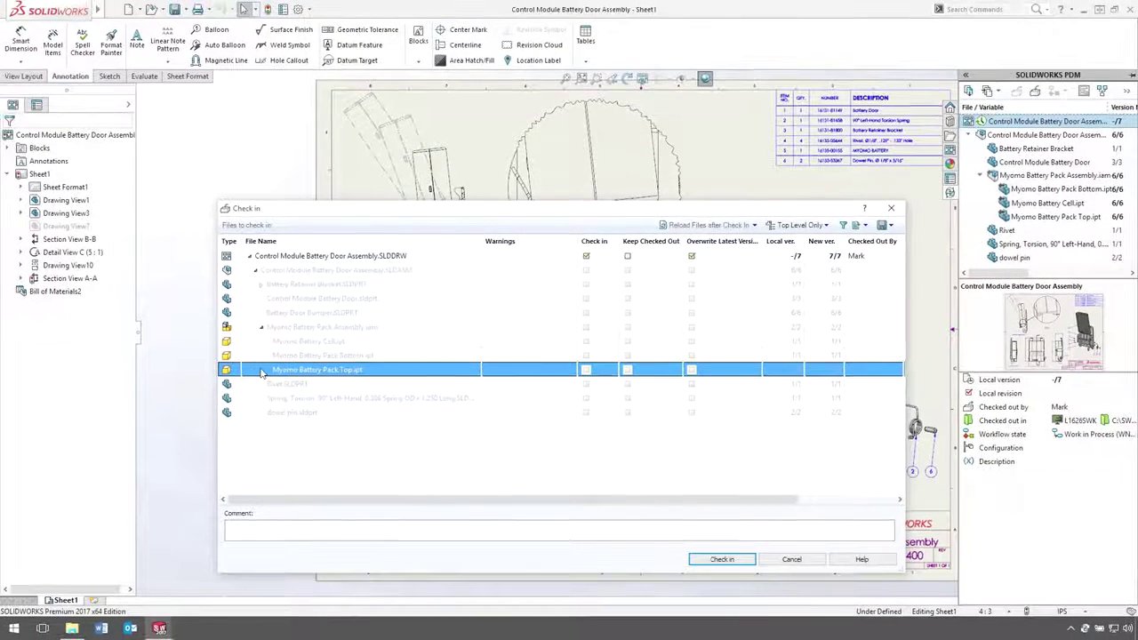
pyautogui.click(721, 558)
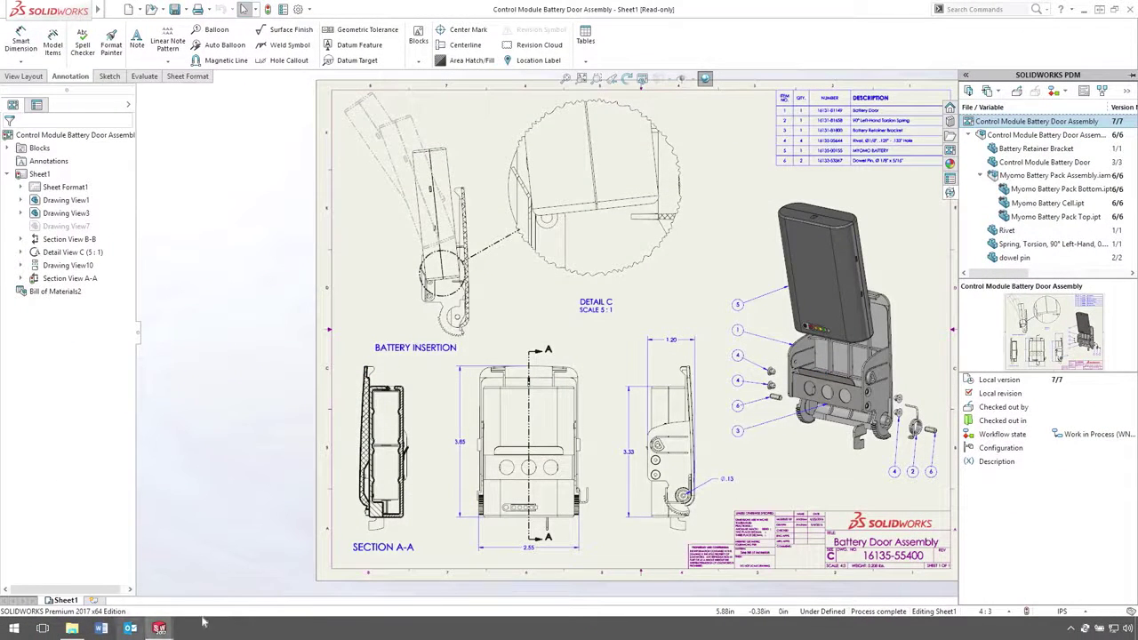
# In the Myomo vault folder, select Myomo Battery Pack Assembly.iam in an enlarged file list.
pyautogui.click(71, 629)
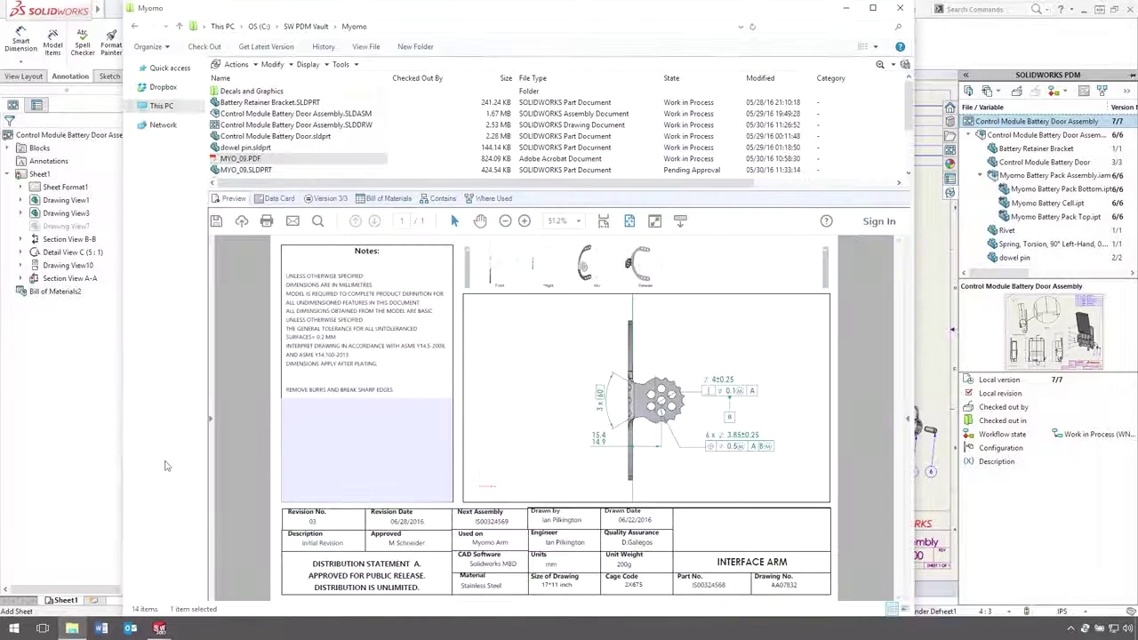
pyautogui.click(395, 189)
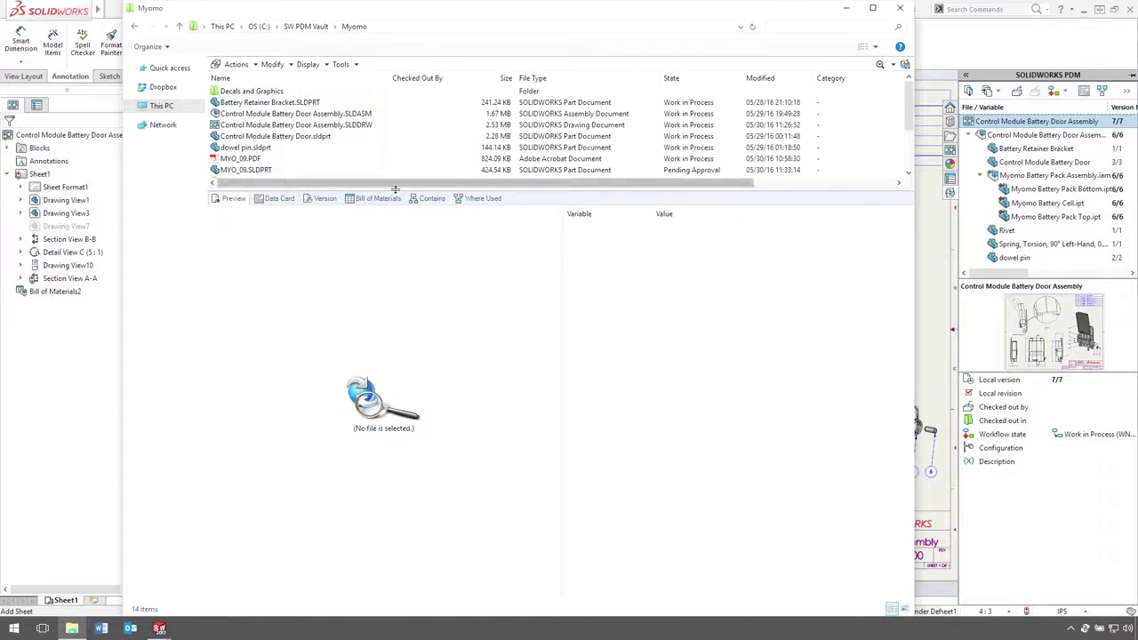
pyautogui.moveTo(395, 190); pyautogui.dragTo(400, 281)
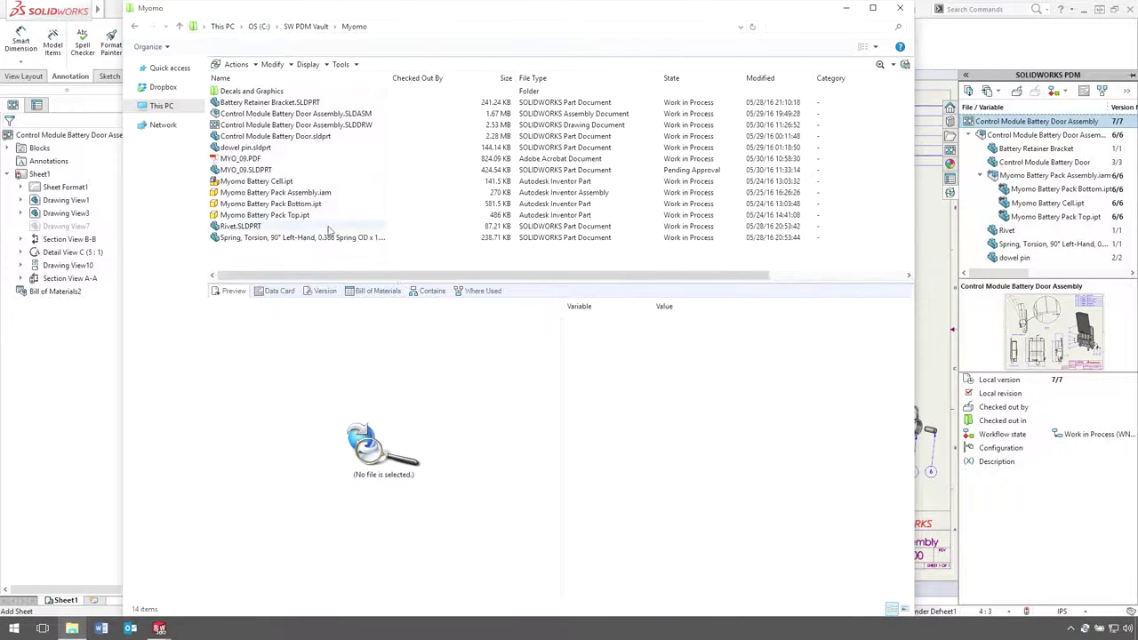
pyautogui.click(313, 193)
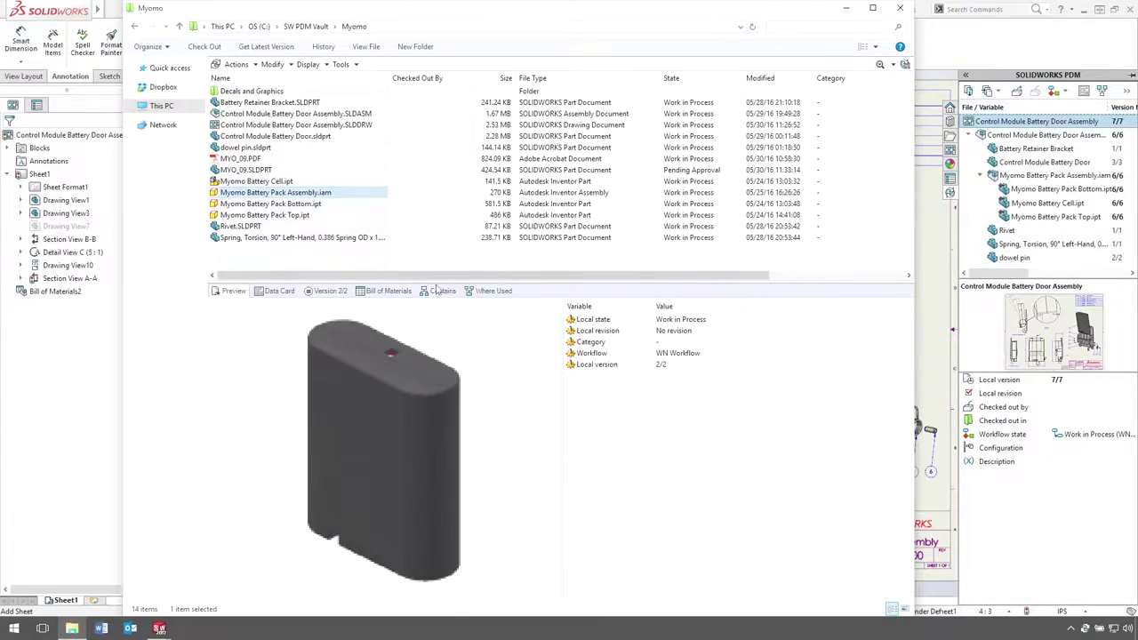
# From the assembly's Where Used list, open the battery door drawing in SOLIDWORKS.
pyautogui.click(481, 295)
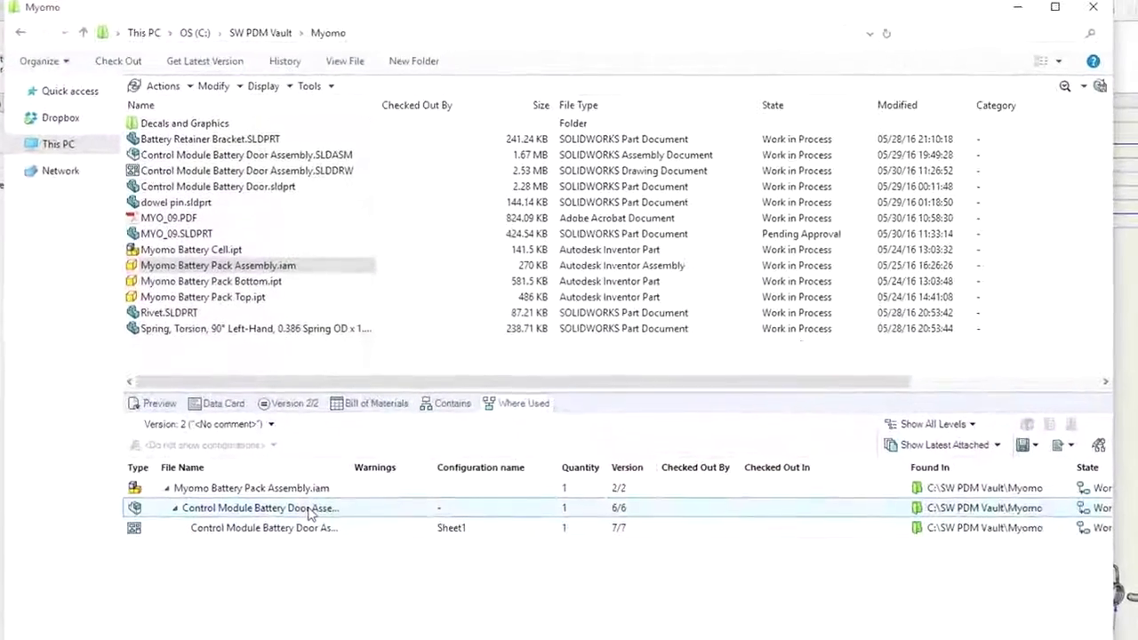
pyautogui.click(309, 533)
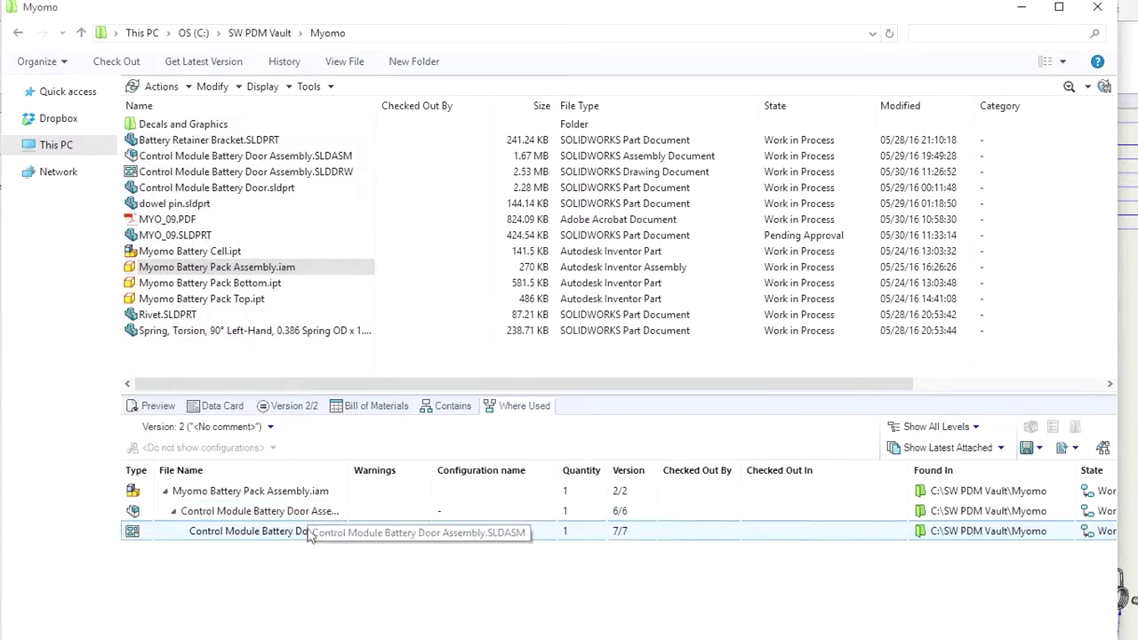
pyautogui.doubleClick(309, 533)
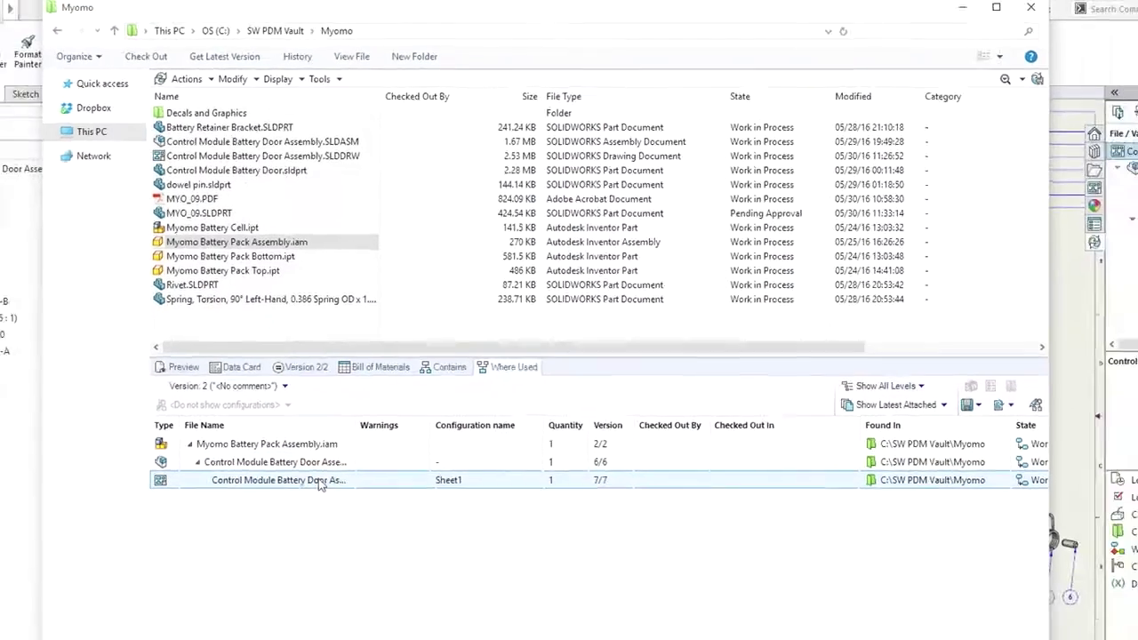
# Show the Open Documents switcher with Ctrl+Tab to move off the battery door drawing.
pyautogui.hotkey('ctrl', 'Tab')
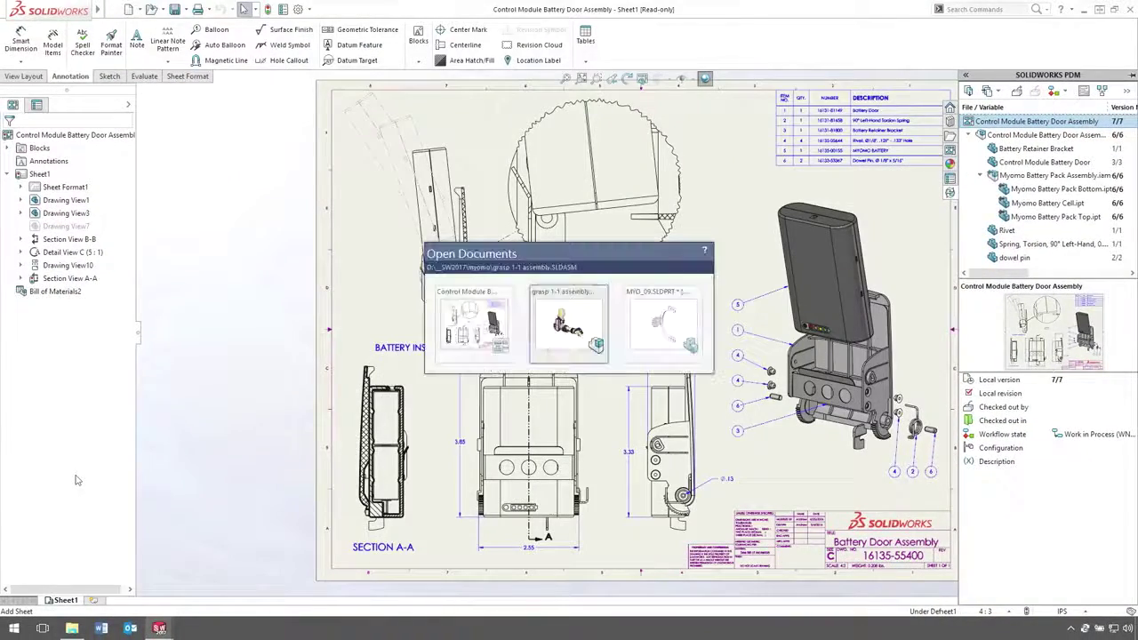